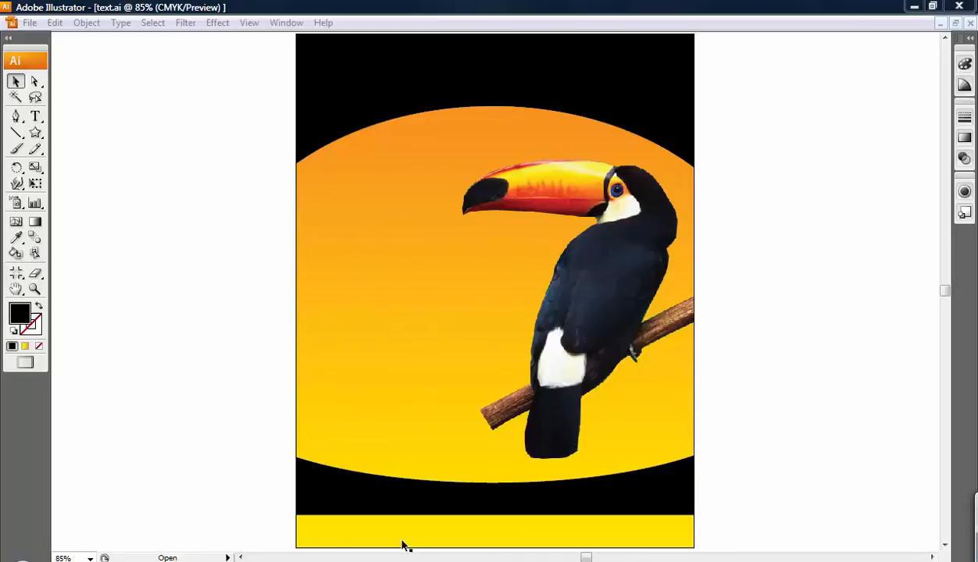
left_click(36, 119)
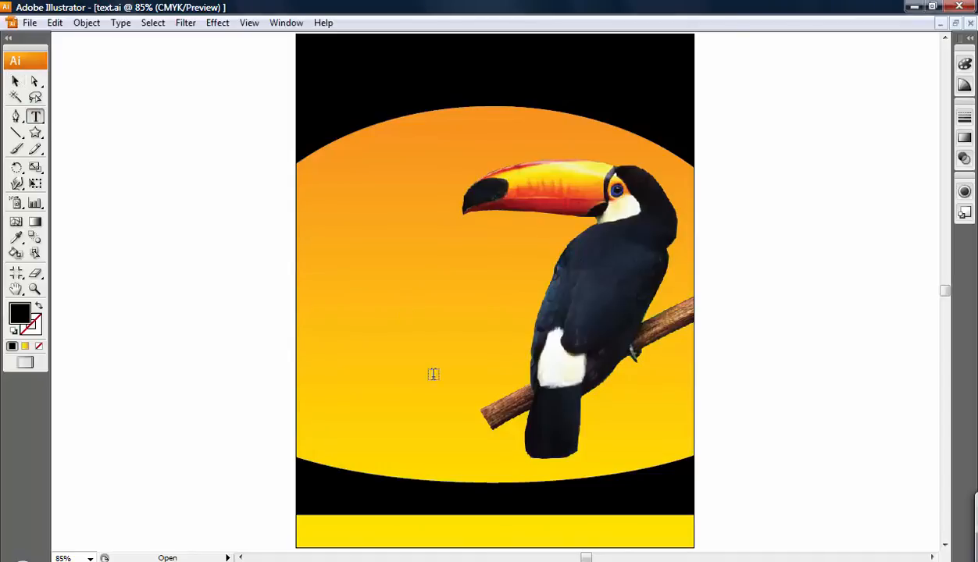
left_click(318, 535)
type("If Toucan Do - Y")
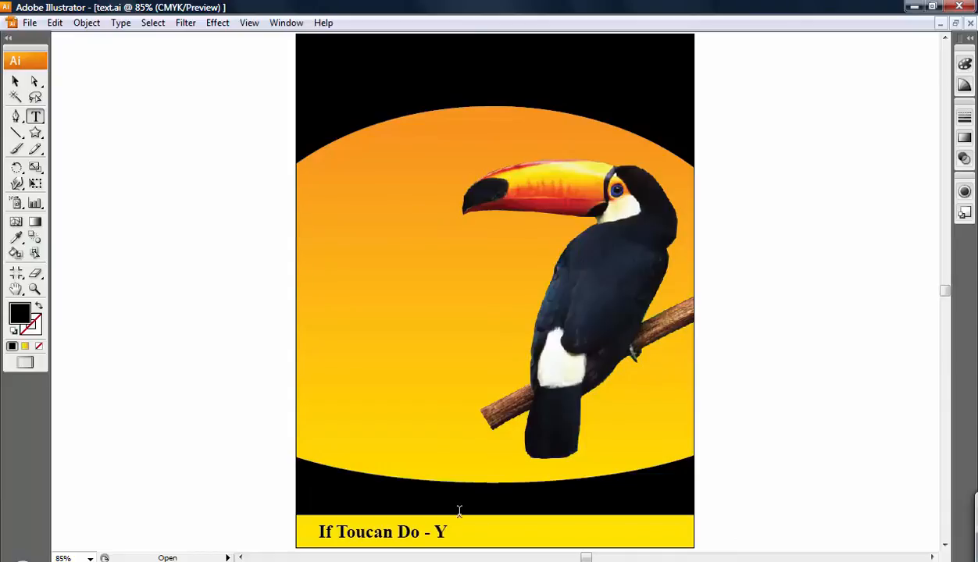
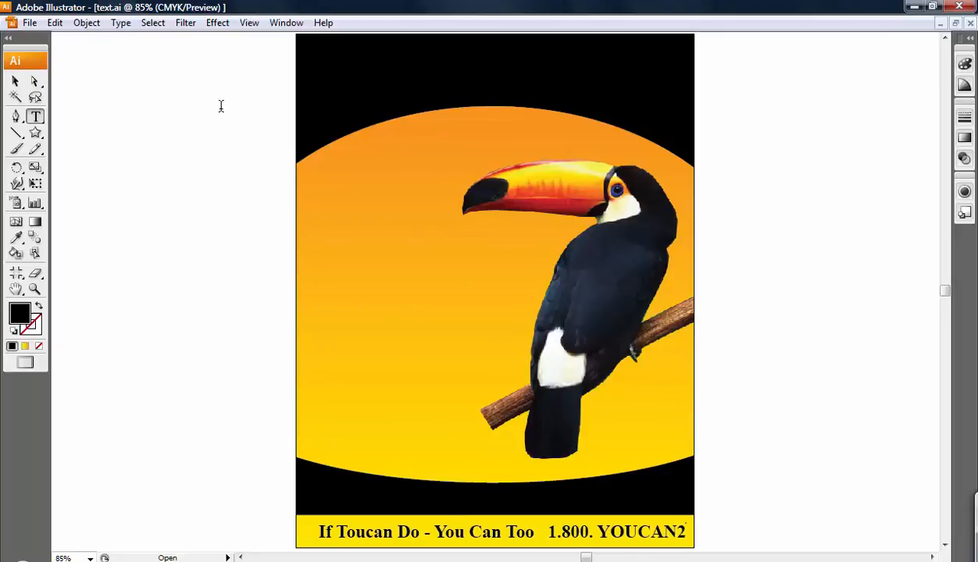
left_click(17, 82)
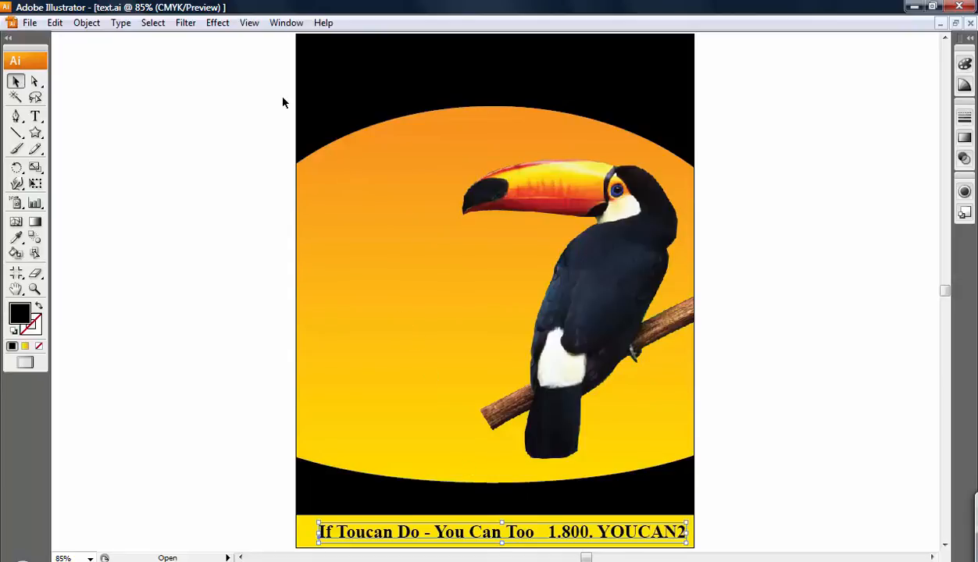
Show the Character panel via Window > Type > Character, then collapse it to its tab
left_click(286, 23)
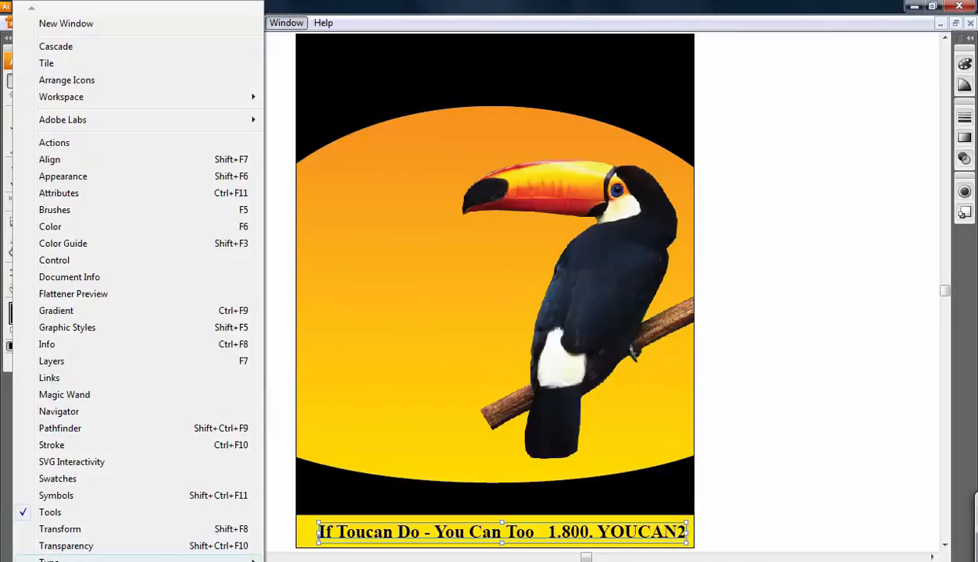
mouse_move(78, 560)
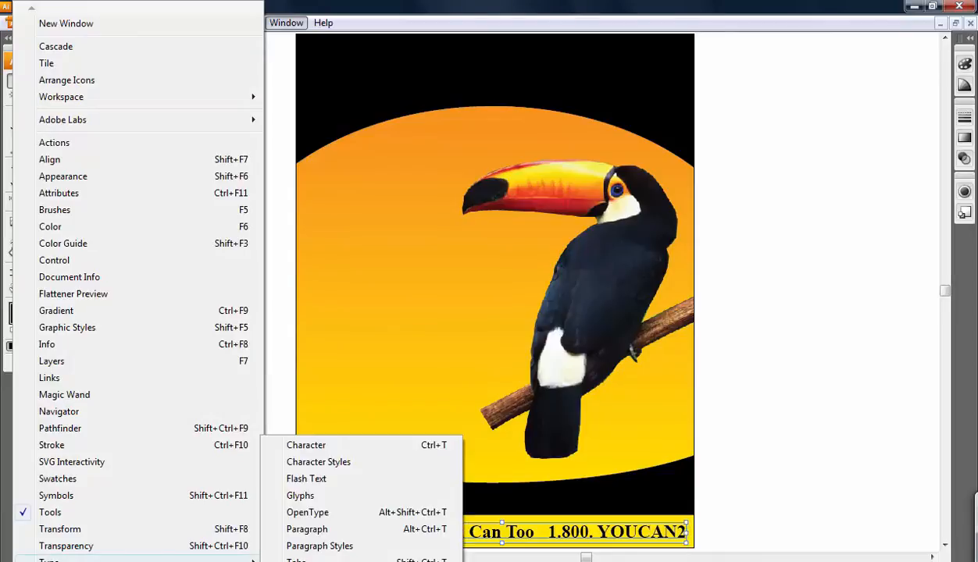
left_click(329, 446)
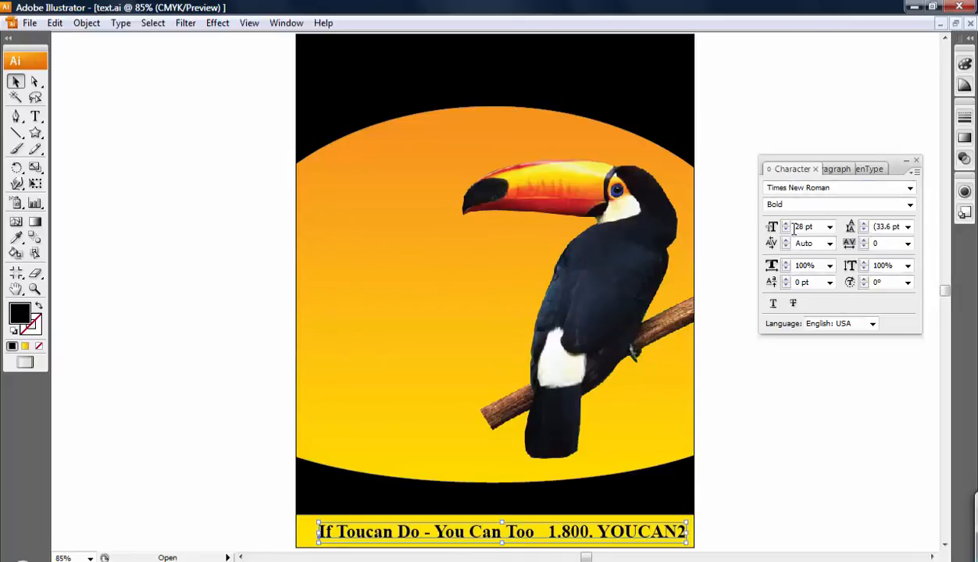
left_click(791, 174)
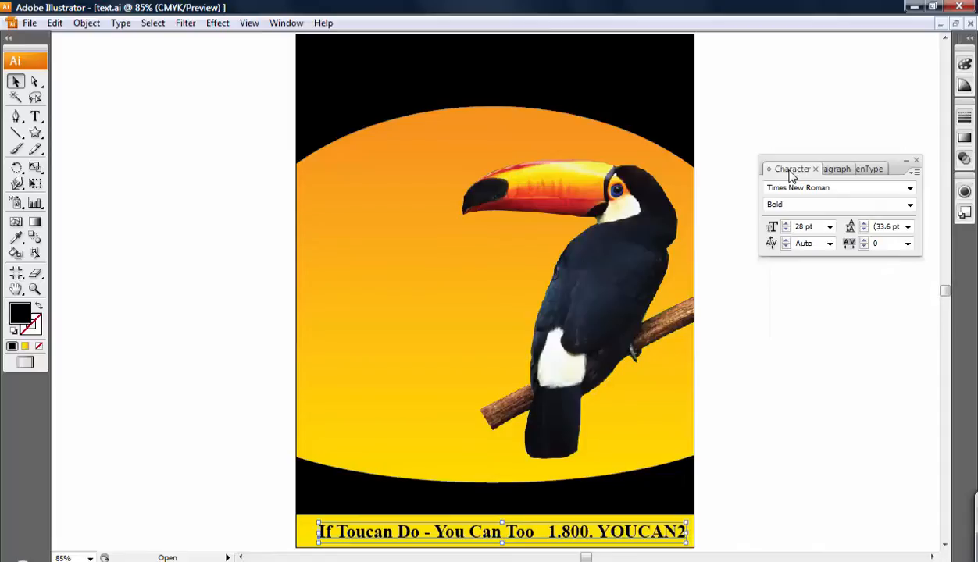
left_click(790, 173)
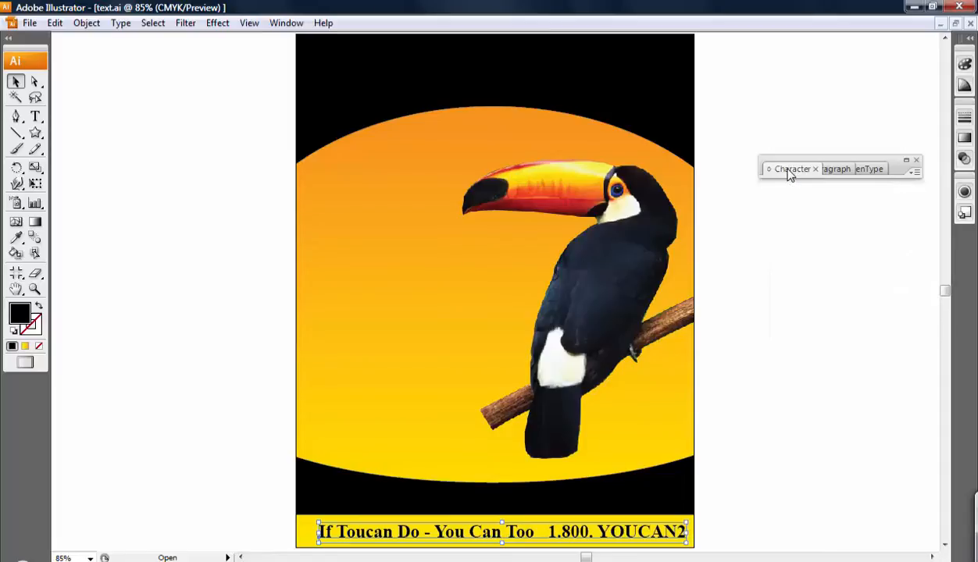
Expand the Character panel and try Forte, then Arial, on the tagline
left_click(789, 173)
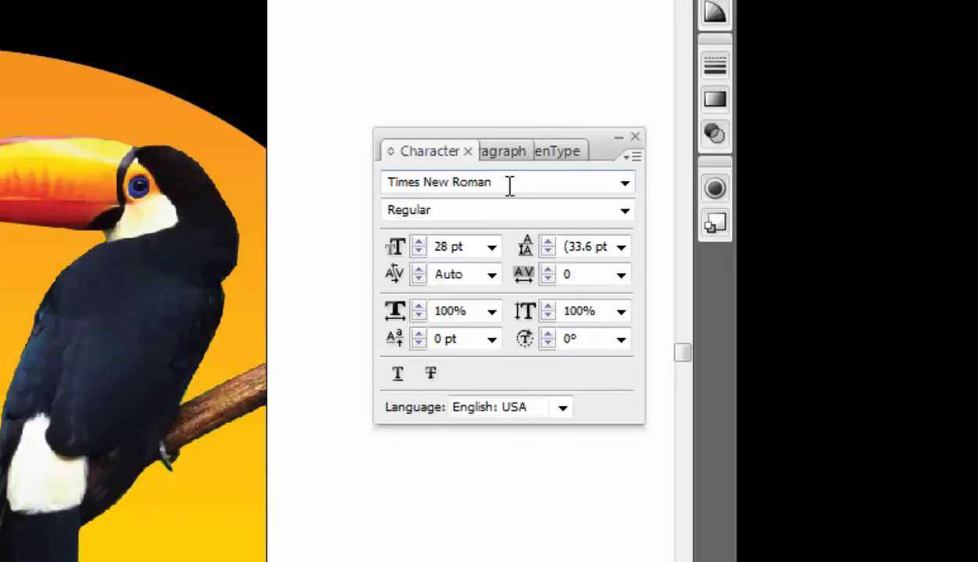
left_click(624, 185)
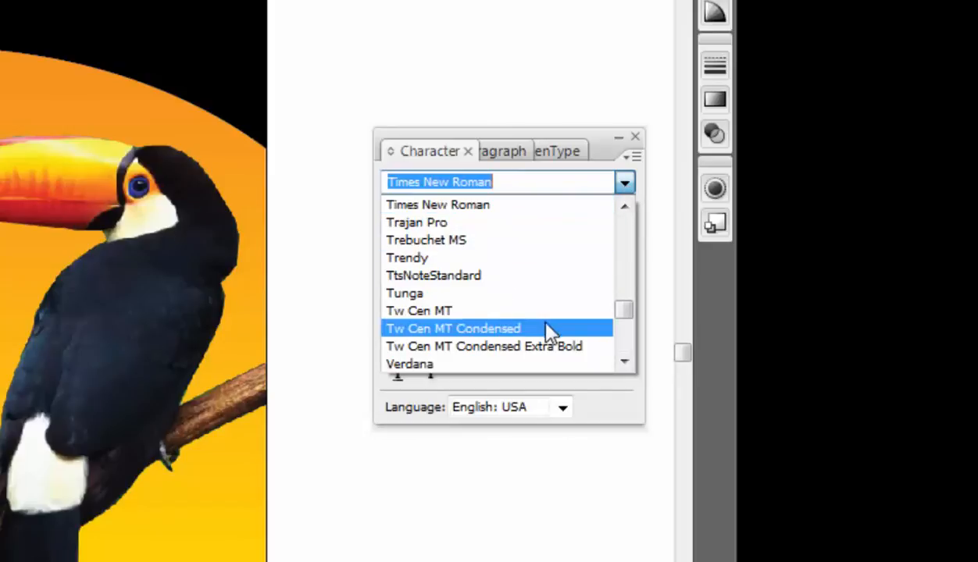
left_click_drag(625, 312, 635, 256)
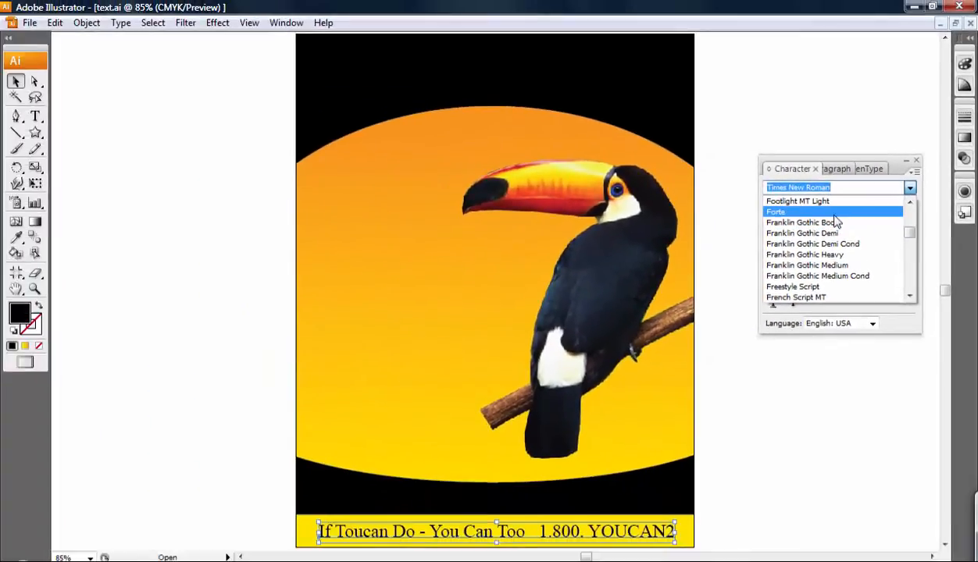
left_click(539, 218)
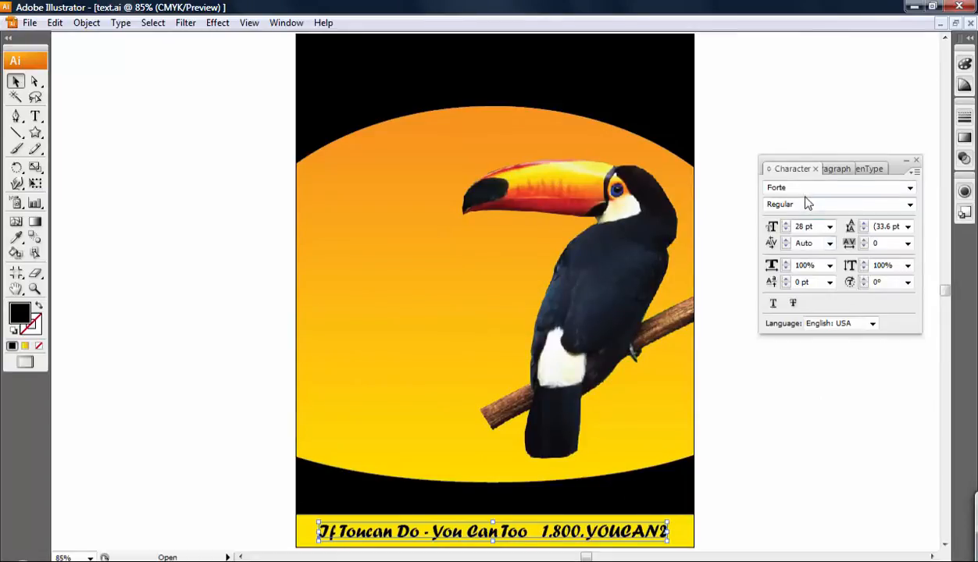
left_click(785, 189)
type("Arial")
key("Return")
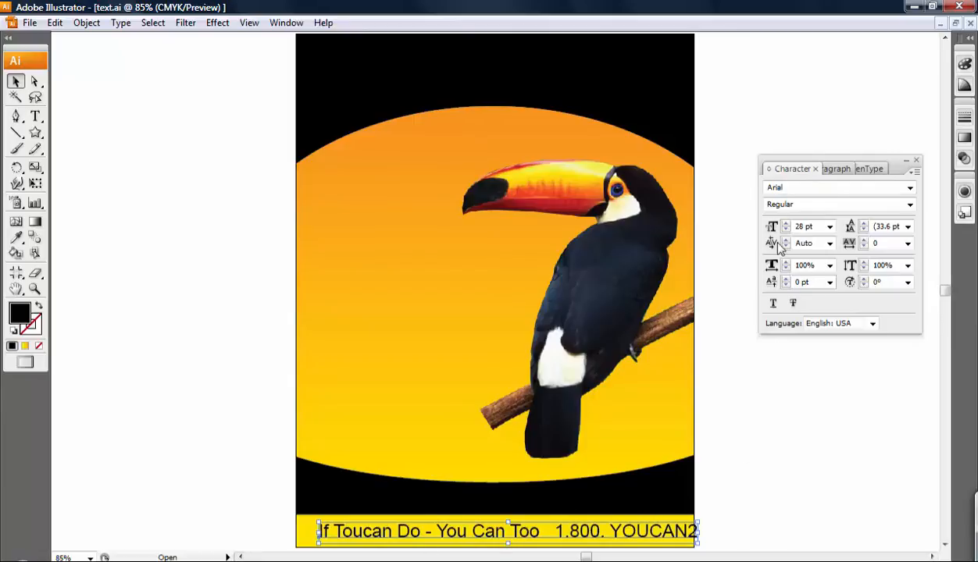
Step through the fonts after Arial, starting with Arial Rounded MT Bold, using the arrow keys
left_click(838, 187)
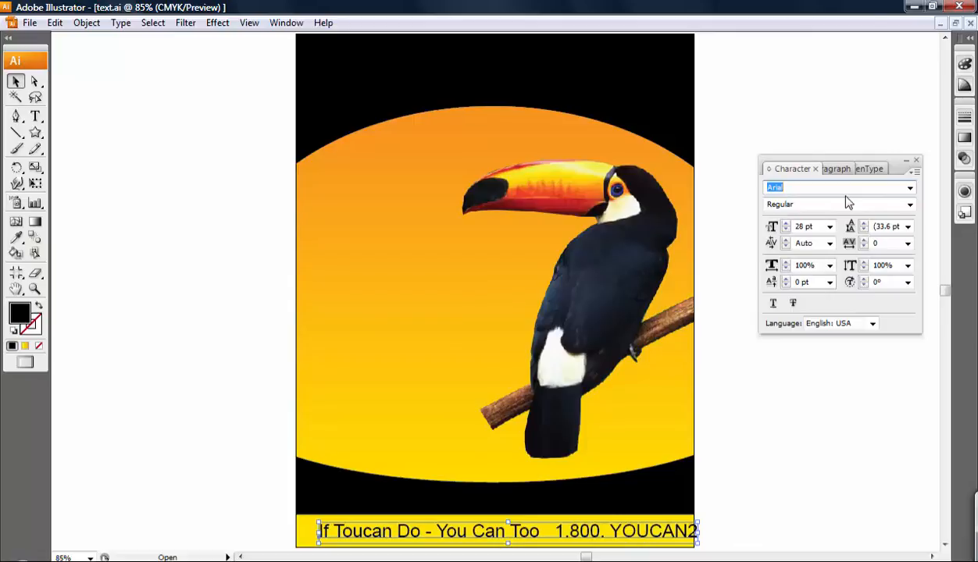
key("Down")
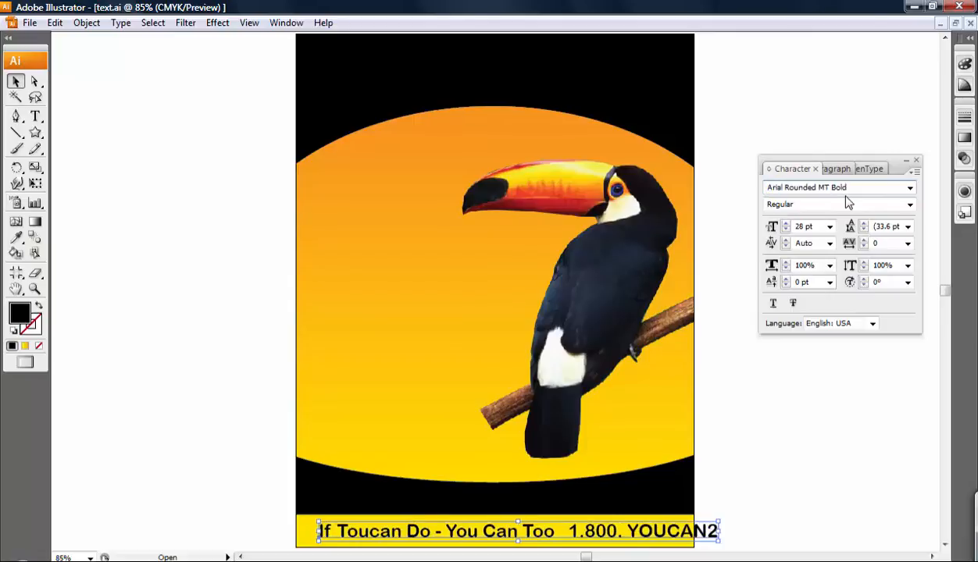
key("Down")
key("Down")
key("Down")
key("Down")
key("Down")
key("Down")
key("Down")
key("Down")
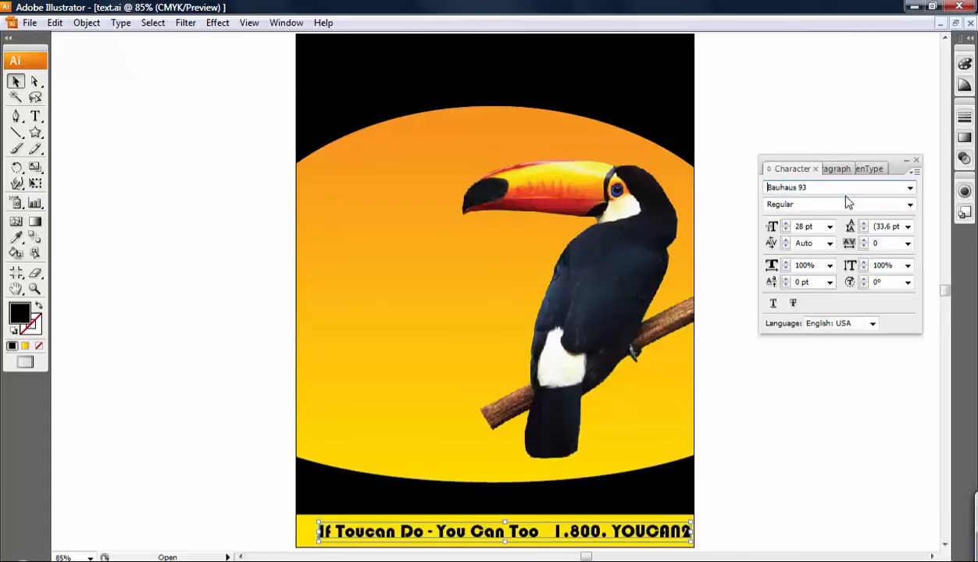
key("Down")
key("Down")
key("Down")
key("Down")
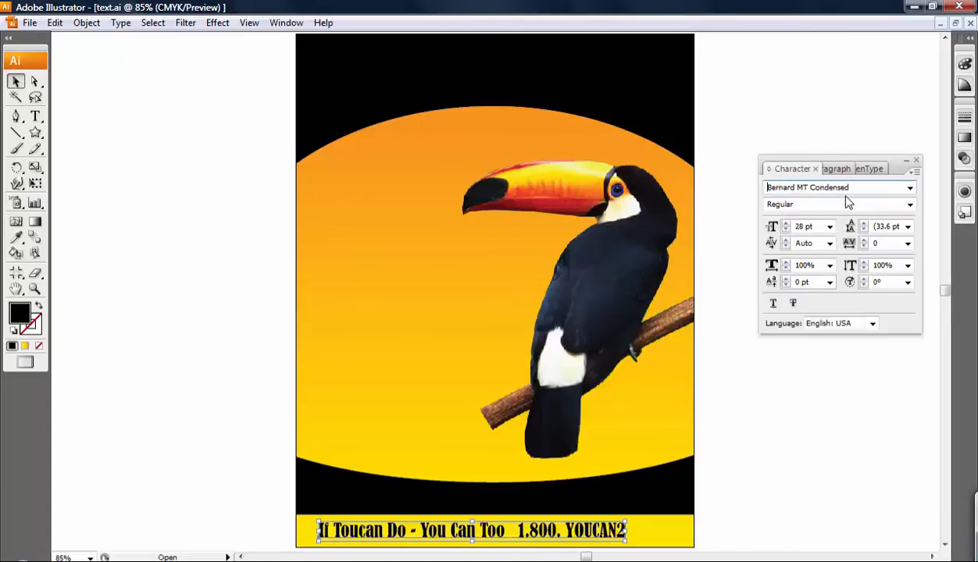
key("Down")
key("Down")
key("Down")
key("Down")
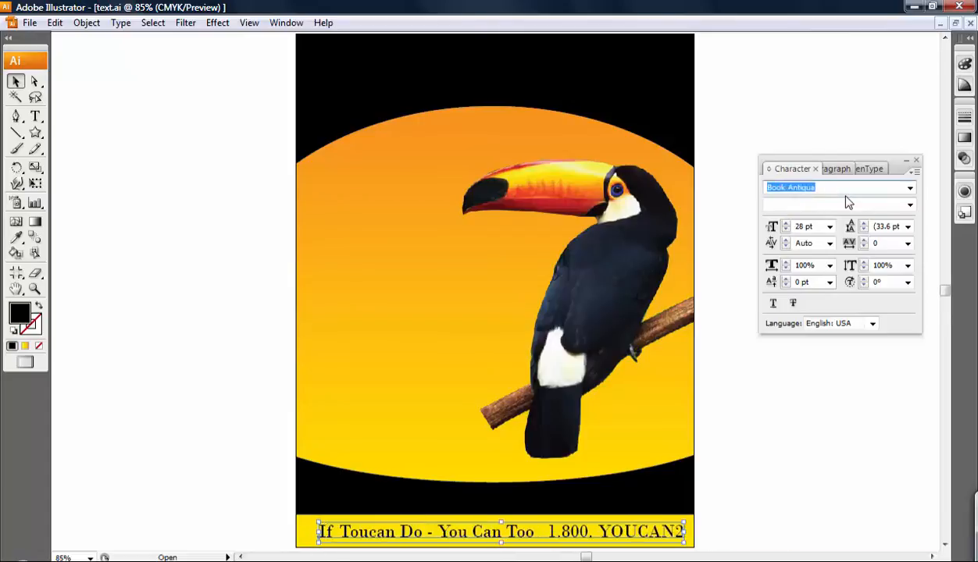
key("Down")
key("Down")
key("Down")
key("Down")
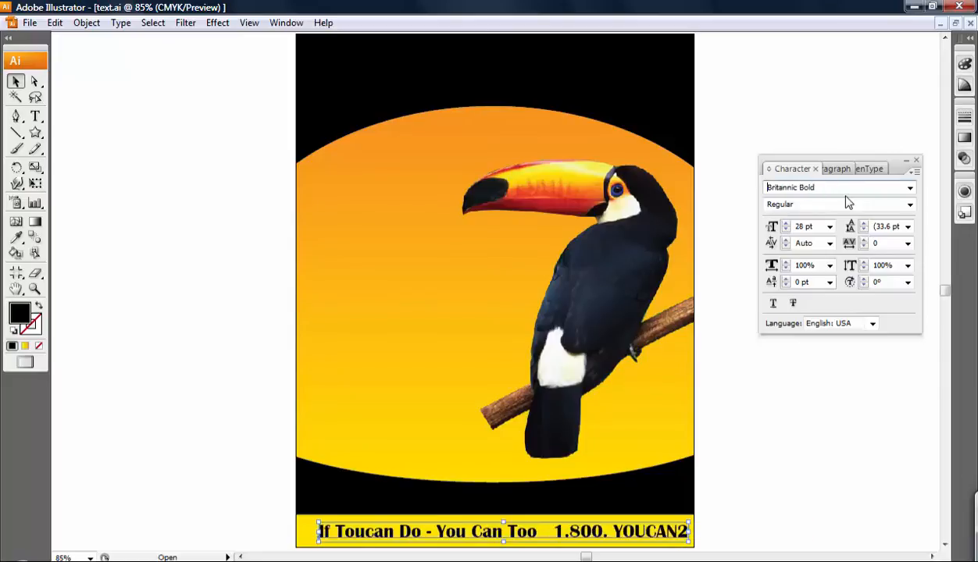
key("Down")
key("Down")
key("Down")
key("Down")
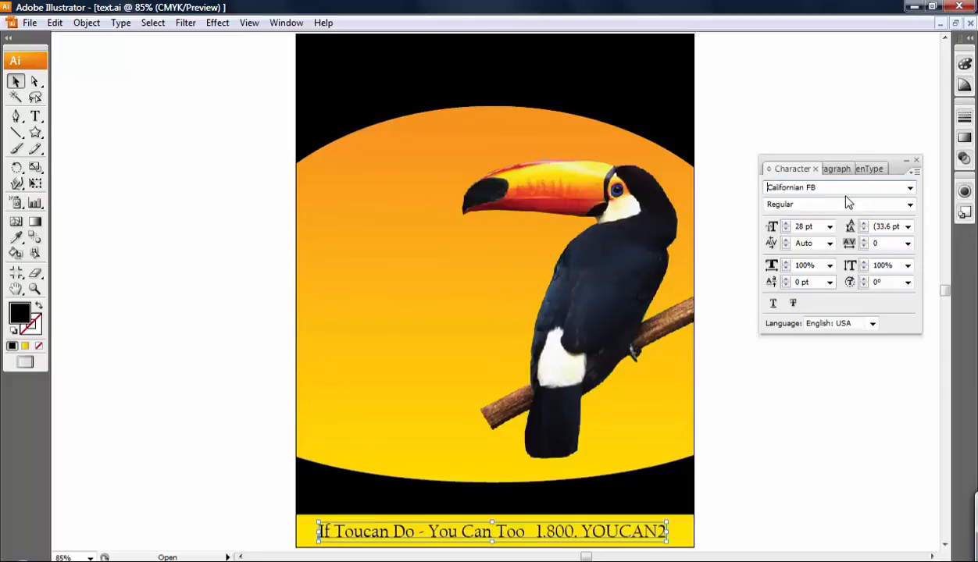
key("Down")
key("Down")
key("Down")
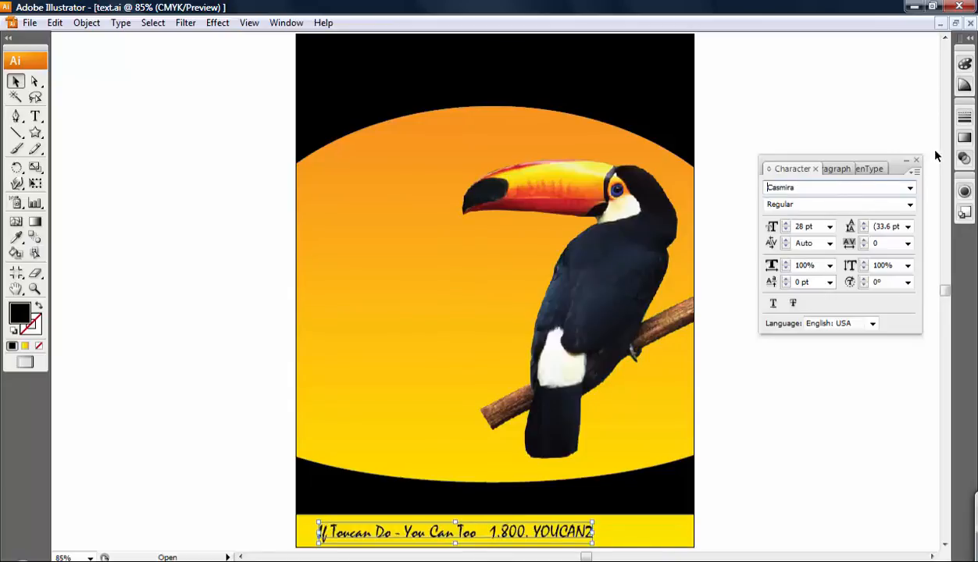
Set the tagline's font to Rockwell with the Bold style
double_click(813, 188)
type("Rockwell")
left_click(890, 204)
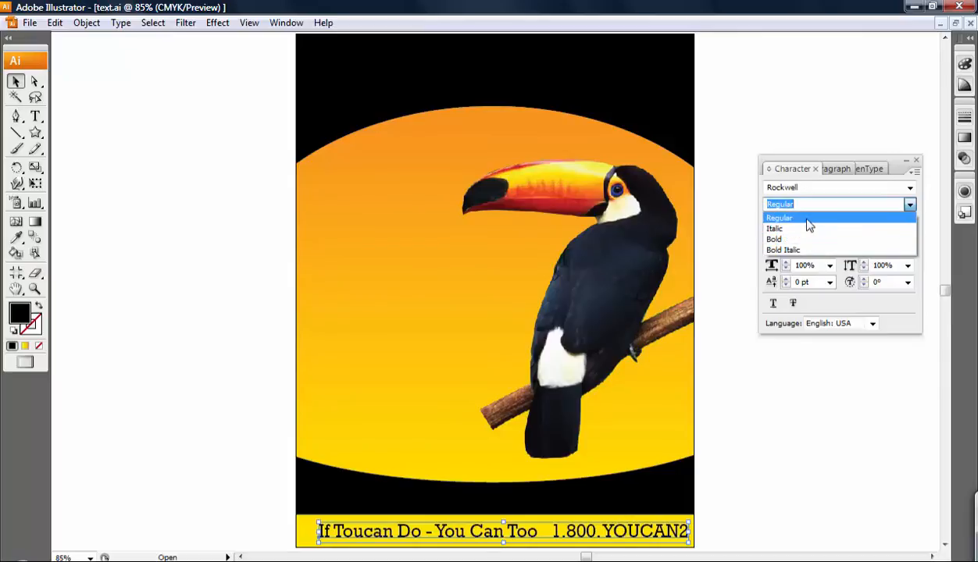
left_click(804, 240)
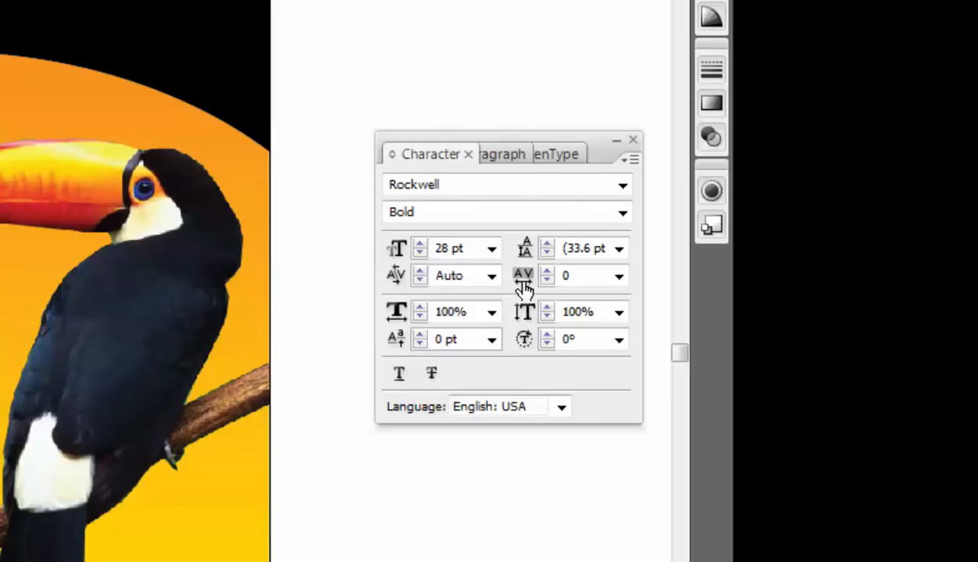
left_click(568, 269)
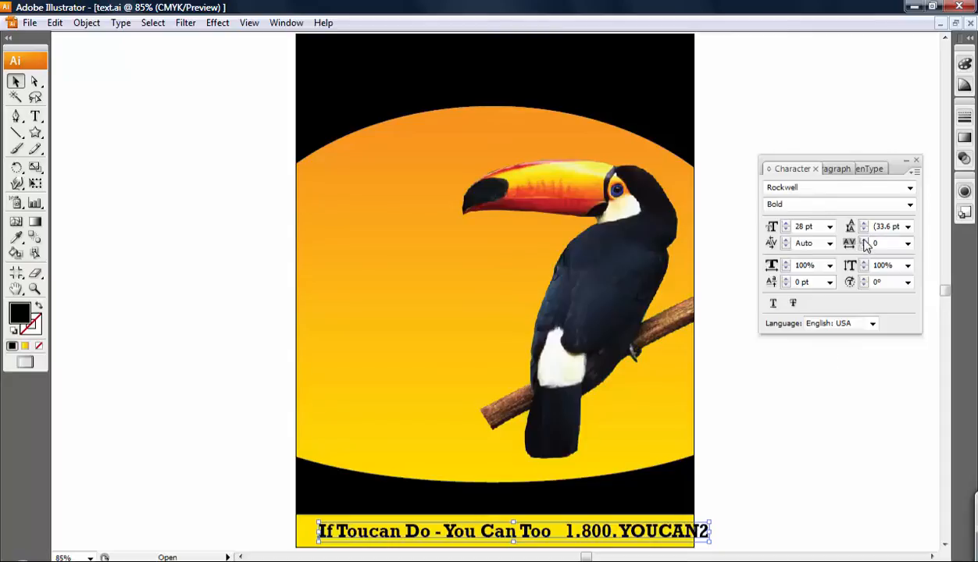
Try the preset tracking values 100 and then -100 on the tagline
left_click(907, 243)
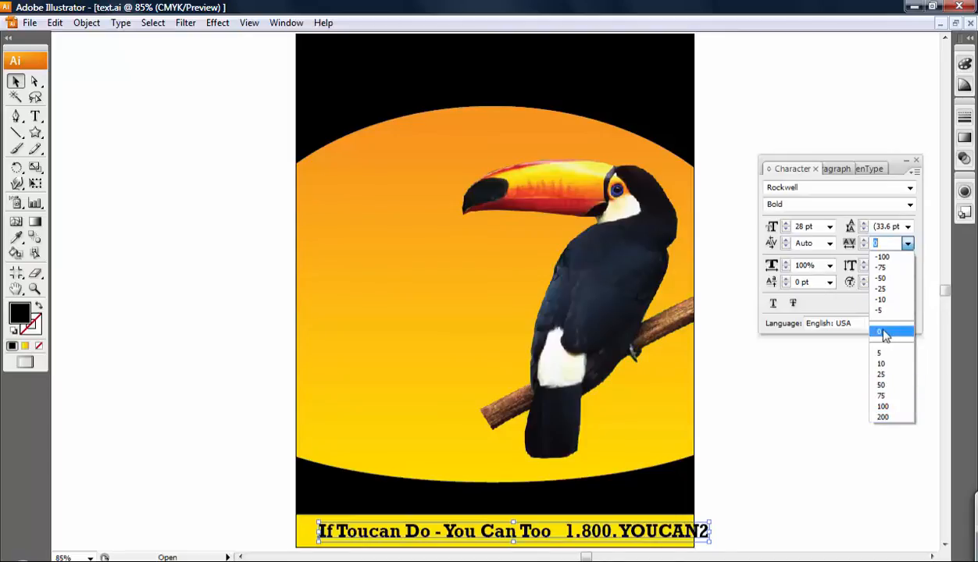
left_click(891, 409)
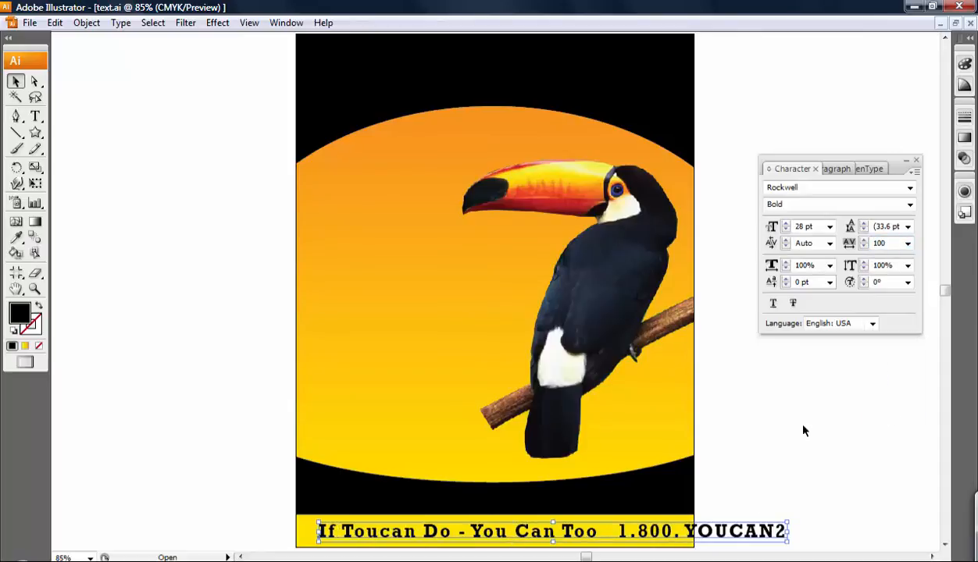
left_click(908, 245)
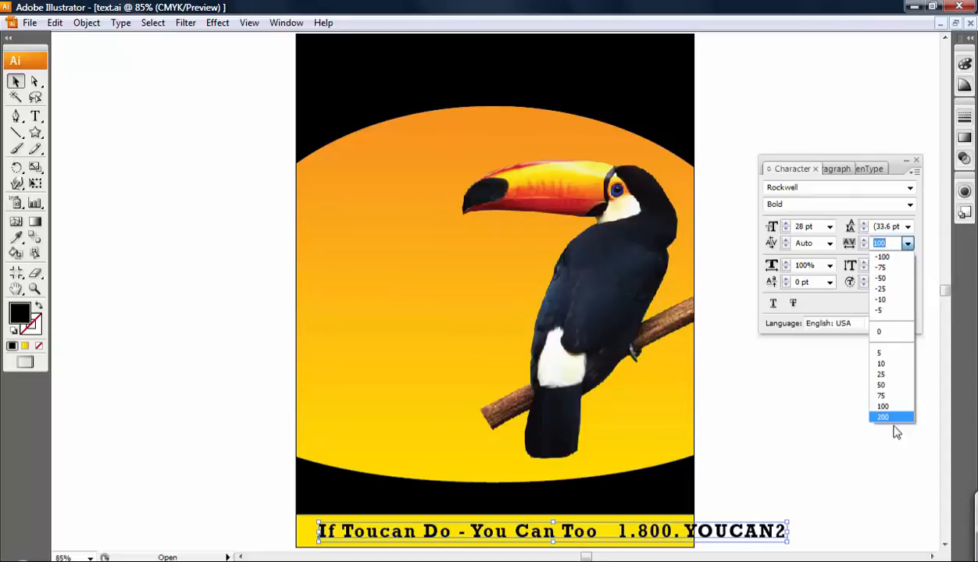
left_click(882, 257)
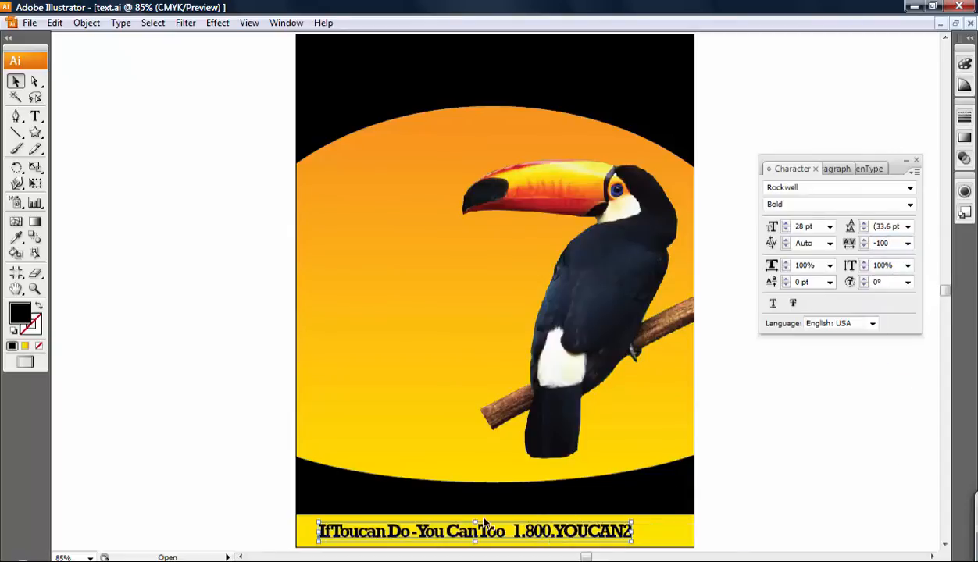
Enter tracking -50, fine-tune it to -52 with the spinners, then deselect the tagline
double_click(883, 244)
type("-50")
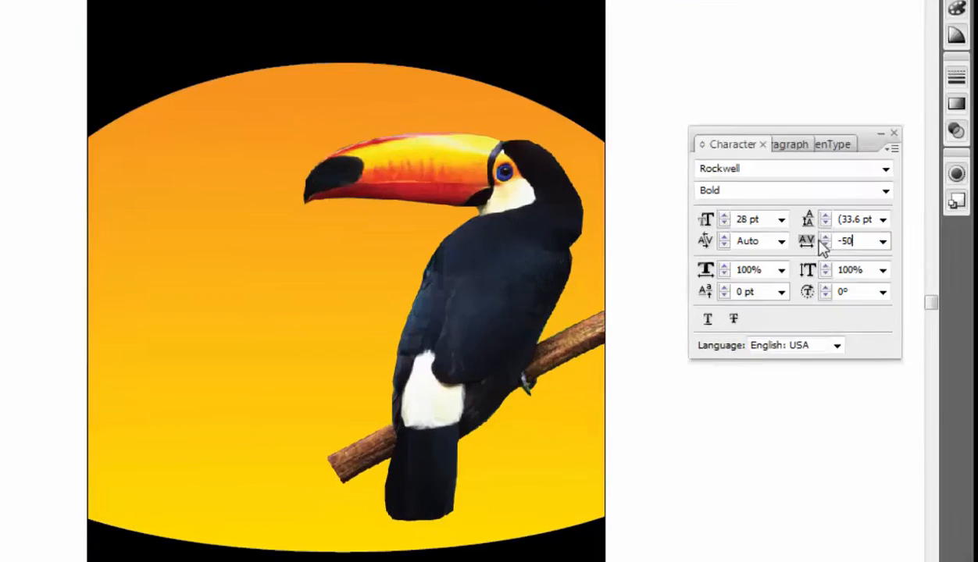
left_click(862, 241)
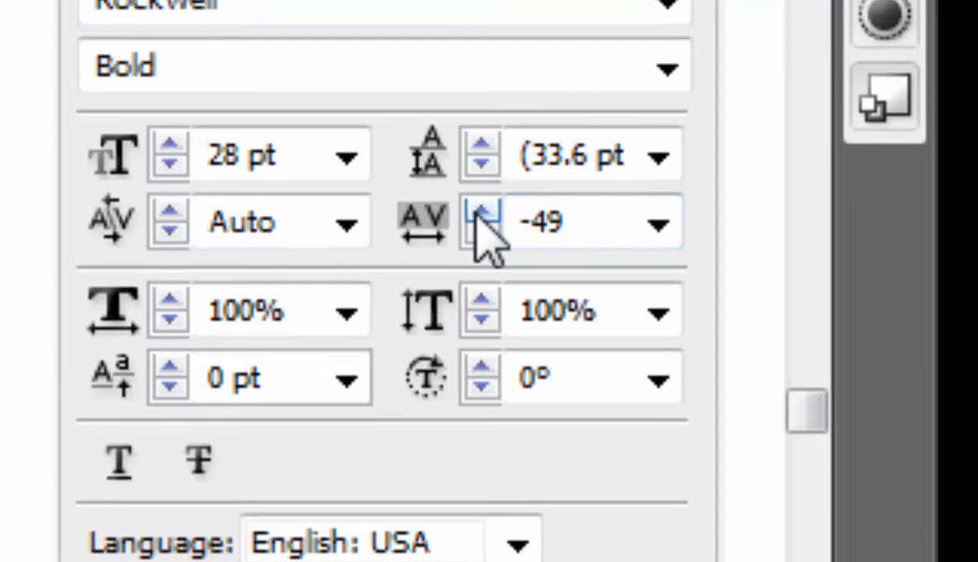
left_click(478, 211)
left_click(478, 211)
left_click(481, 231)
left_click(482, 231)
left_click(482, 231)
left_click(482, 232)
left_click(482, 232)
left_click(482, 231)
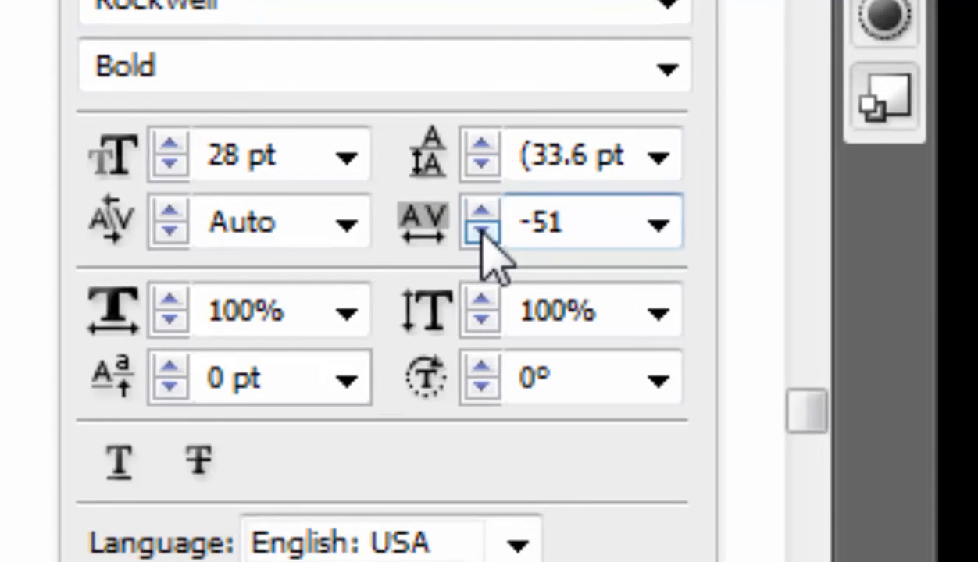
left_click(482, 231)
left_click(482, 231)
left_click(481, 231)
left_click(482, 212)
left_click(482, 212)
left_click(482, 211)
left_click(482, 212)
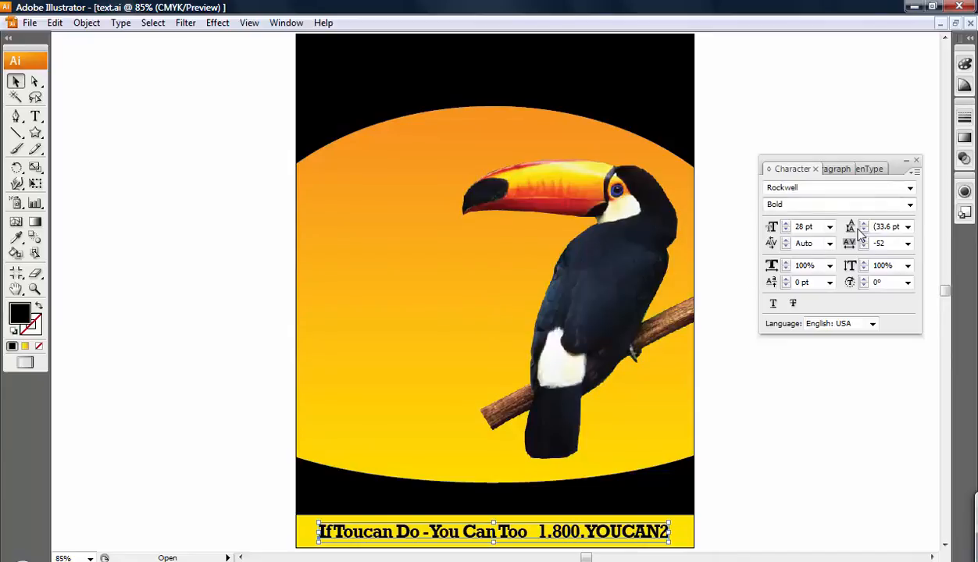
left_click(789, 439)
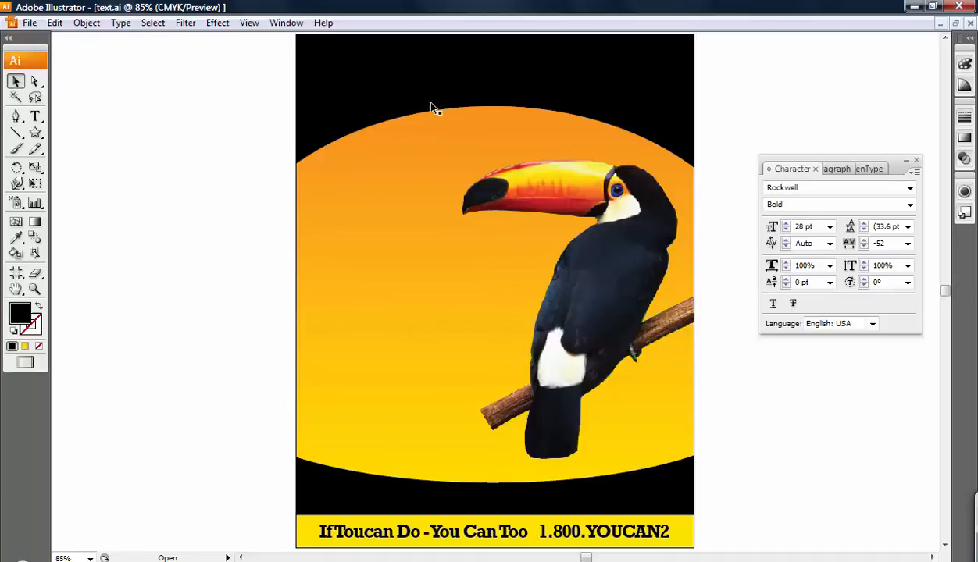
left_click(17, 118)
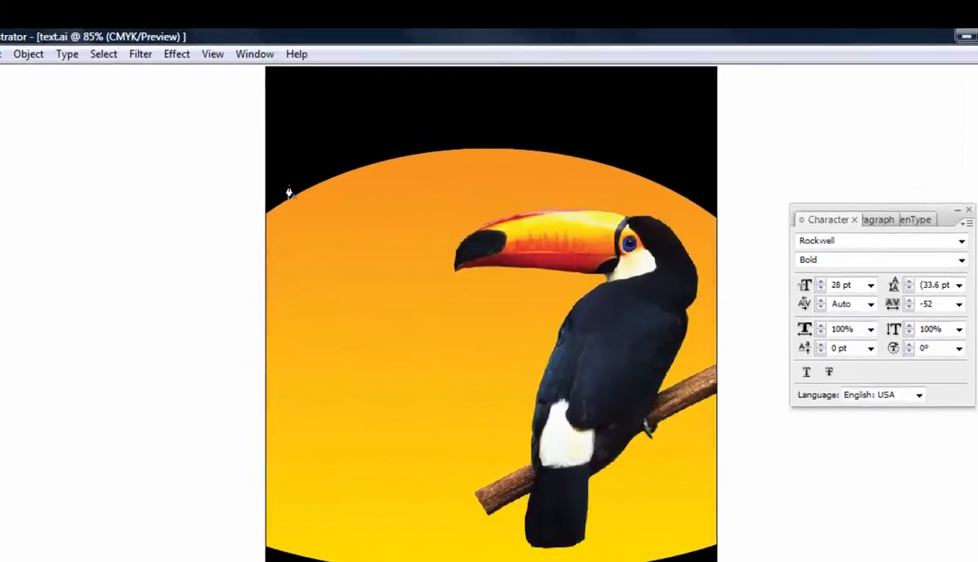
Draw a three-point Pen path with a smooth middle point arching over the orange ellipse
left_click(316, 139)
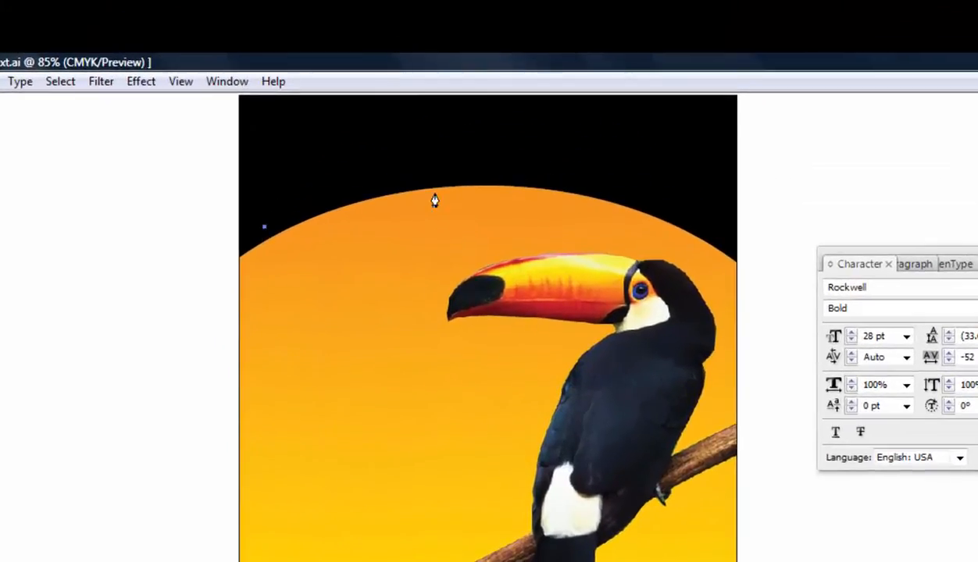
left_click(481, 177)
left_click_drag(482, 179, 626, 176)
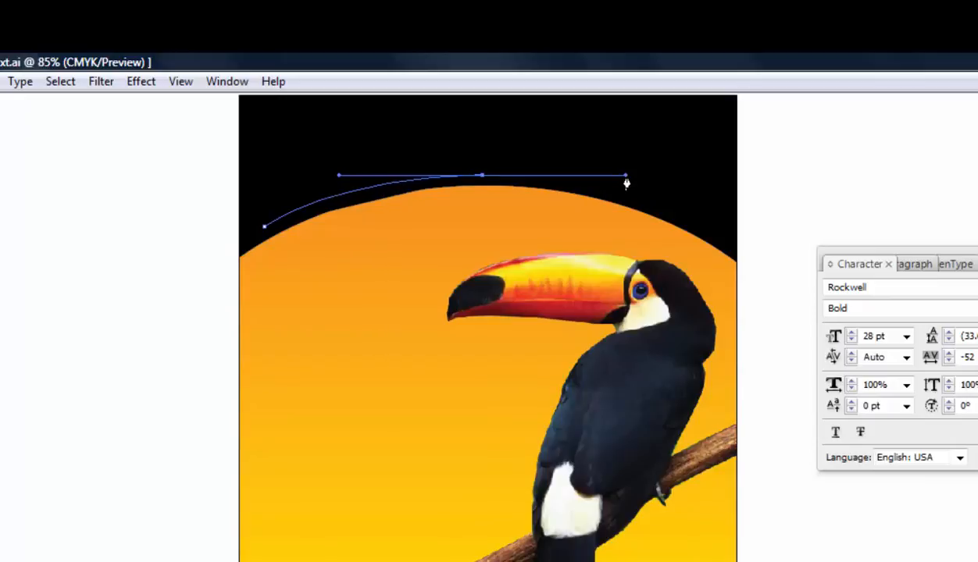
left_click(710, 233)
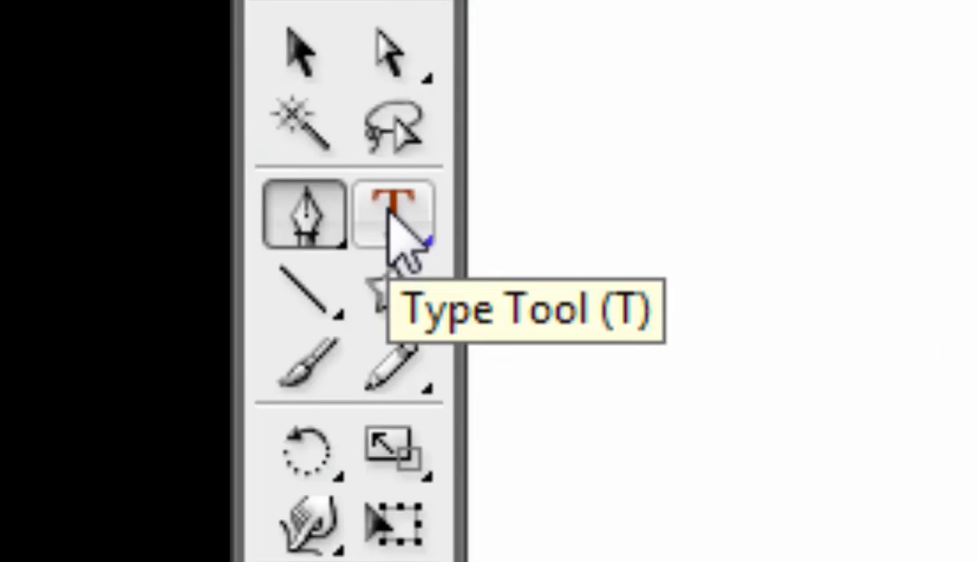
Start type on the arc path and select the headline text running along it
left_click(390, 212)
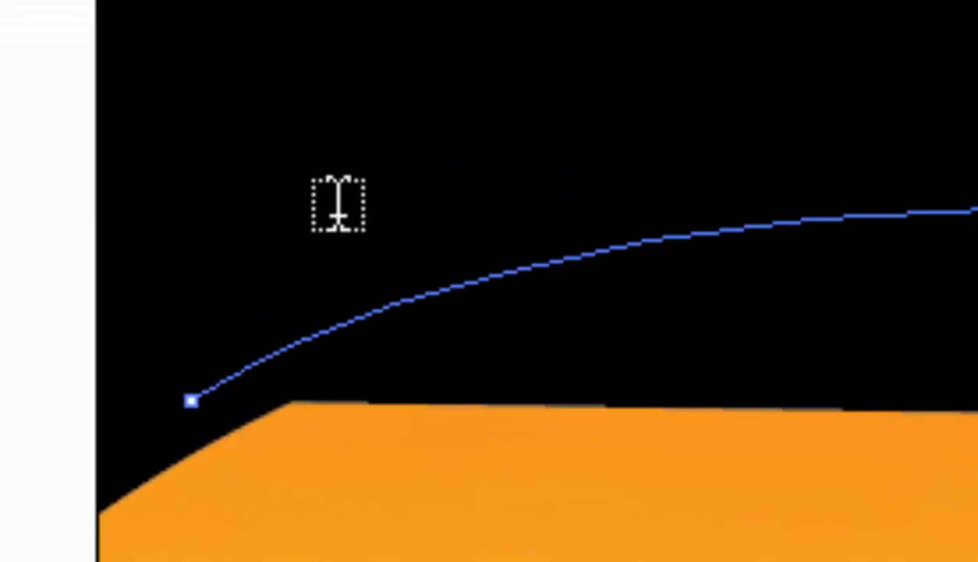
left_click(377, 255)
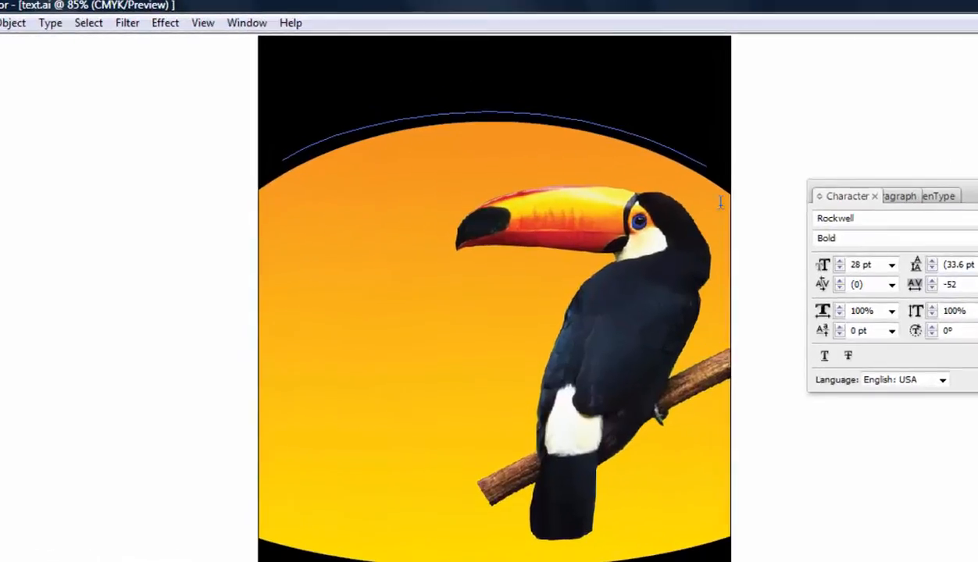
left_click(487, 118)
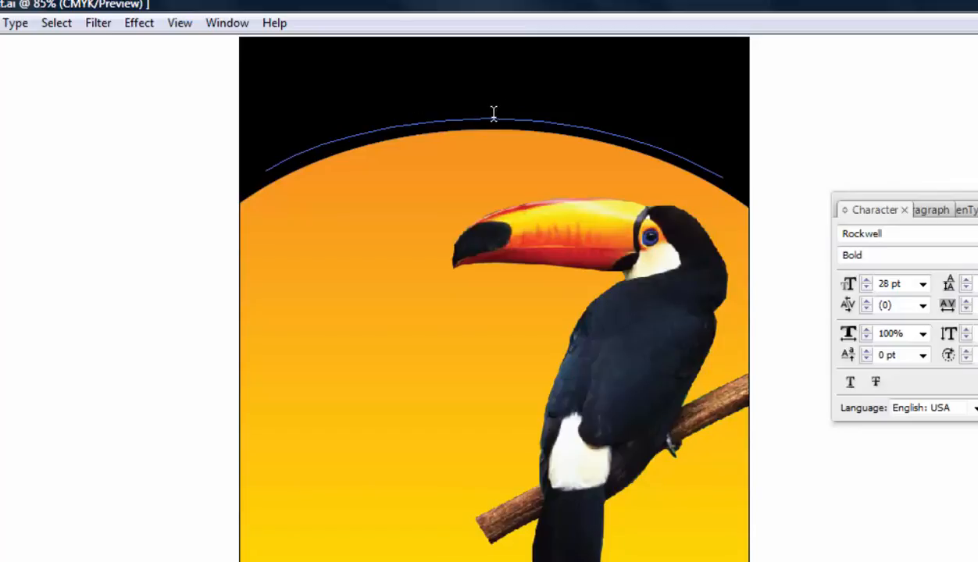
left_click_drag(485, 112, 256, 187)
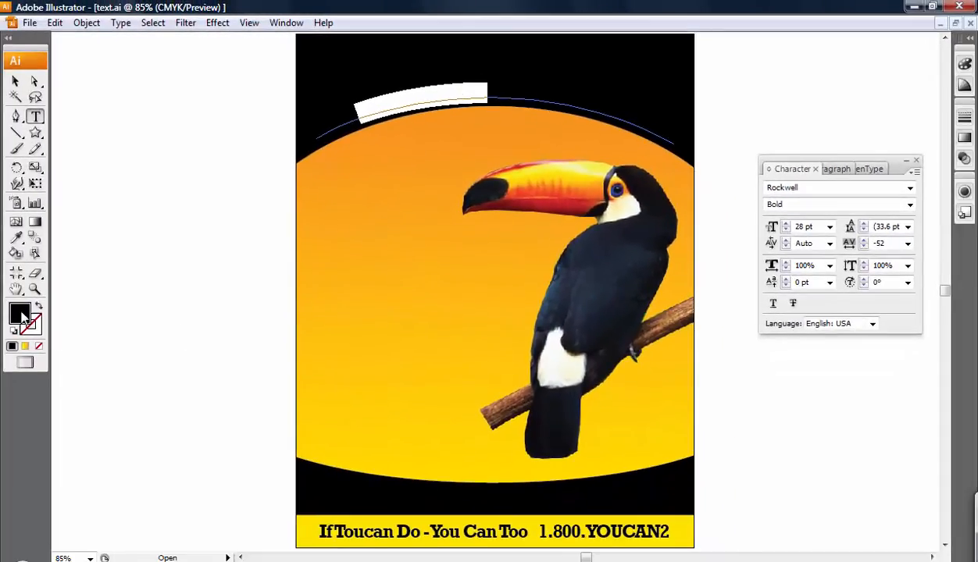
Color the arc text yellow from the Color panel spectrum
left_click(24, 317)
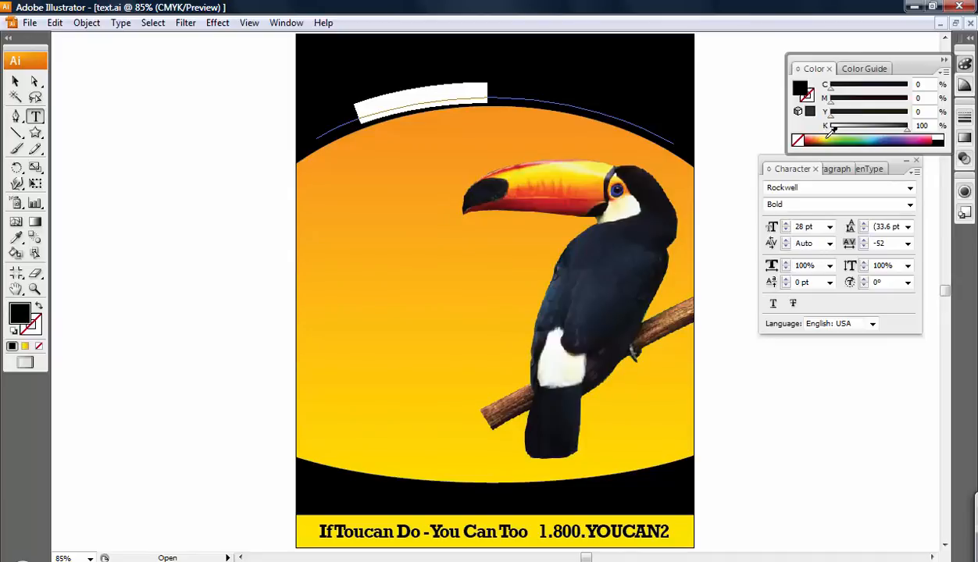
left_click(828, 139)
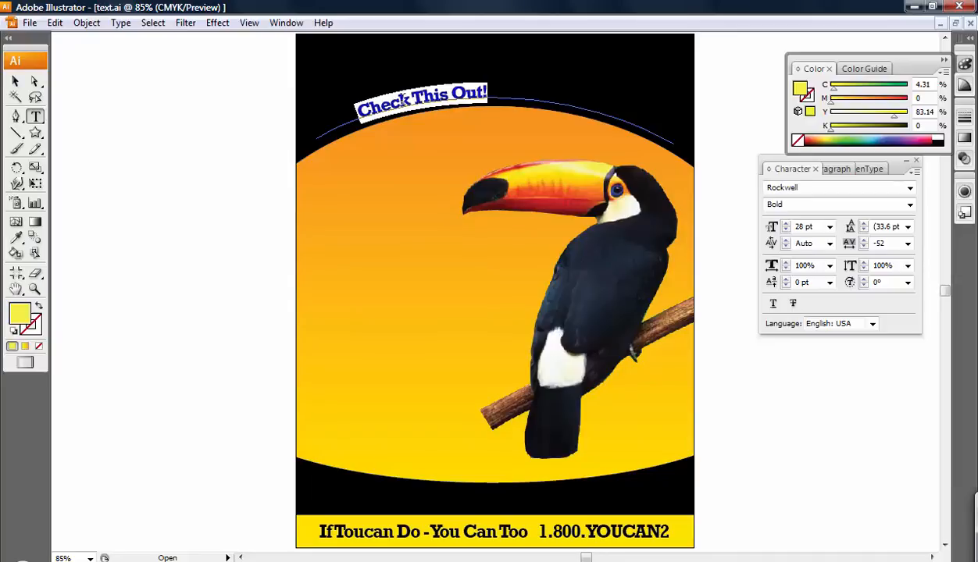
left_click(15, 81)
left_click(158, 125)
Select the 'Check This Out!' headline object and raise its font size to 35 pt
left_click(449, 107)
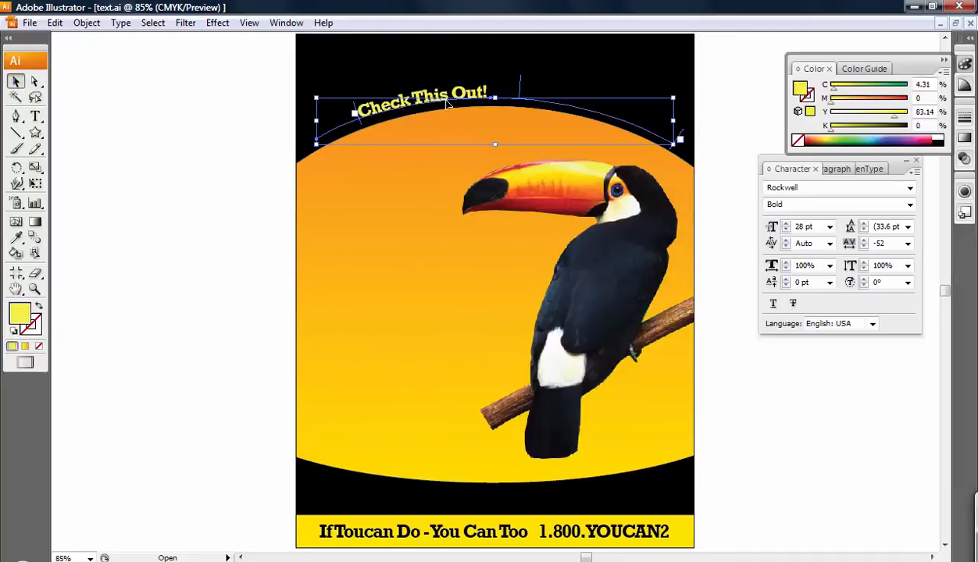
left_click(176, 134)
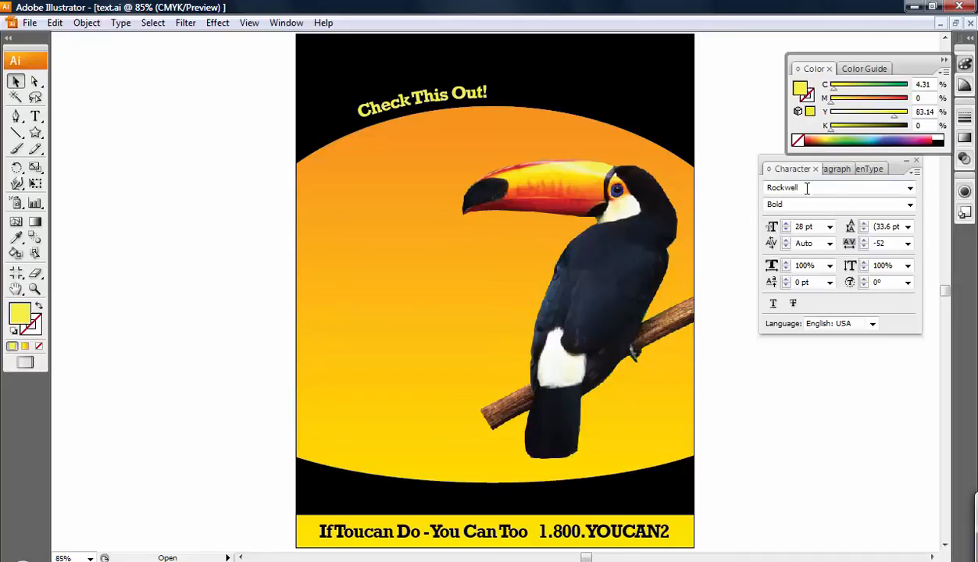
left_click(426, 101)
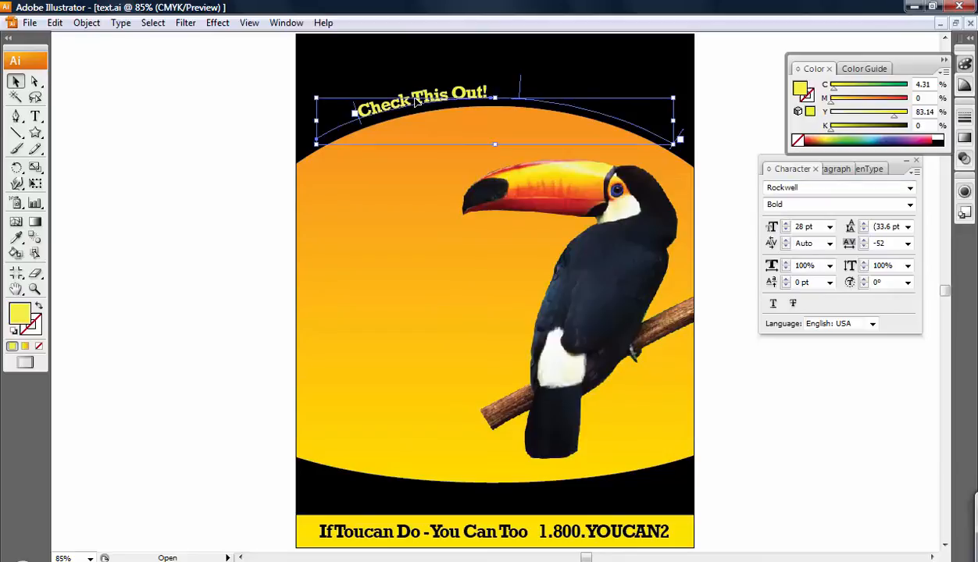
left_click(187, 129)
left_click(365, 106)
left_click(785, 224)
left_click(785, 224)
left_click(786, 224)
left_click(786, 224)
left_click(786, 224)
left_click(785, 224)
left_click(786, 224)
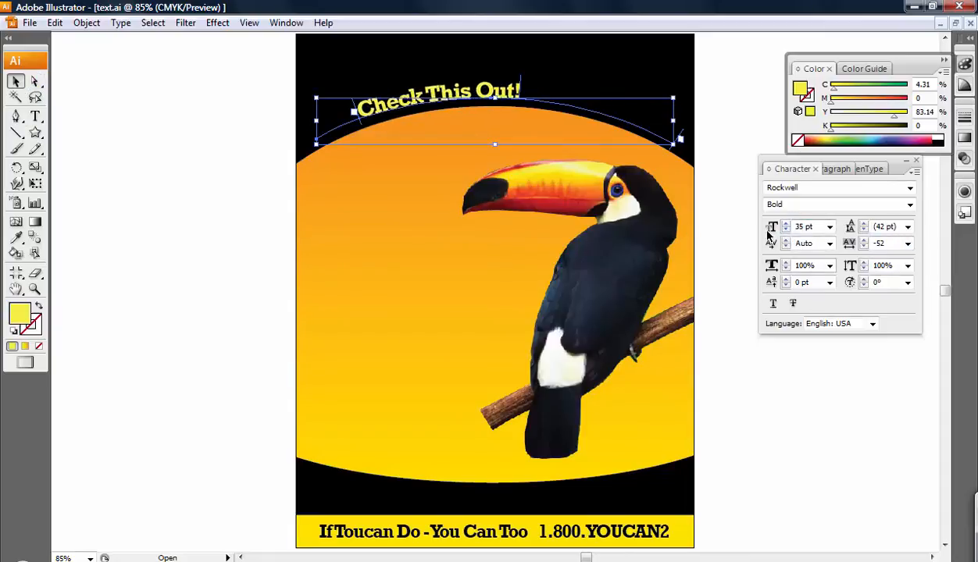
Select every character of 'Check This Out!' and step its size up through 42 to 53 pt
left_click(36, 117)
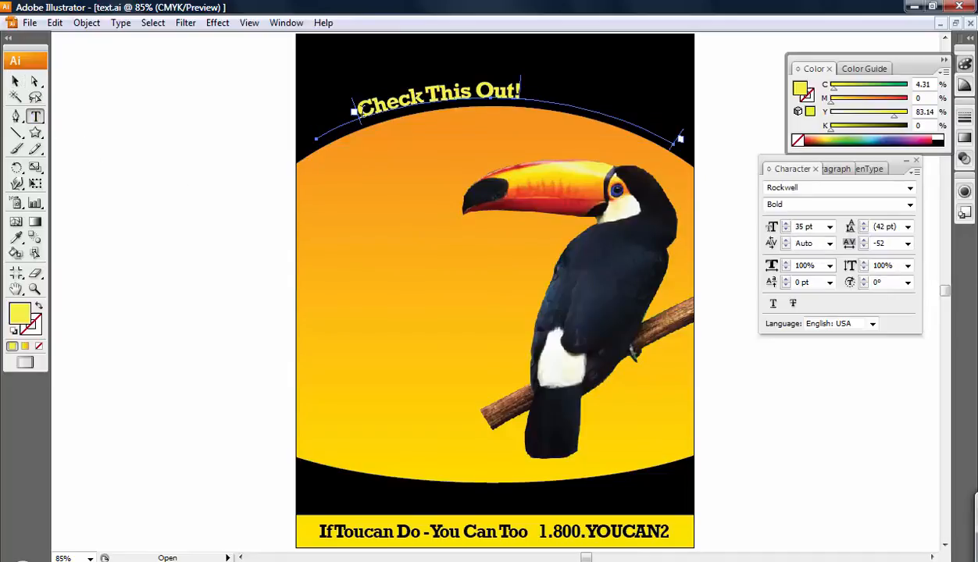
left_click_drag(355, 111, 522, 94)
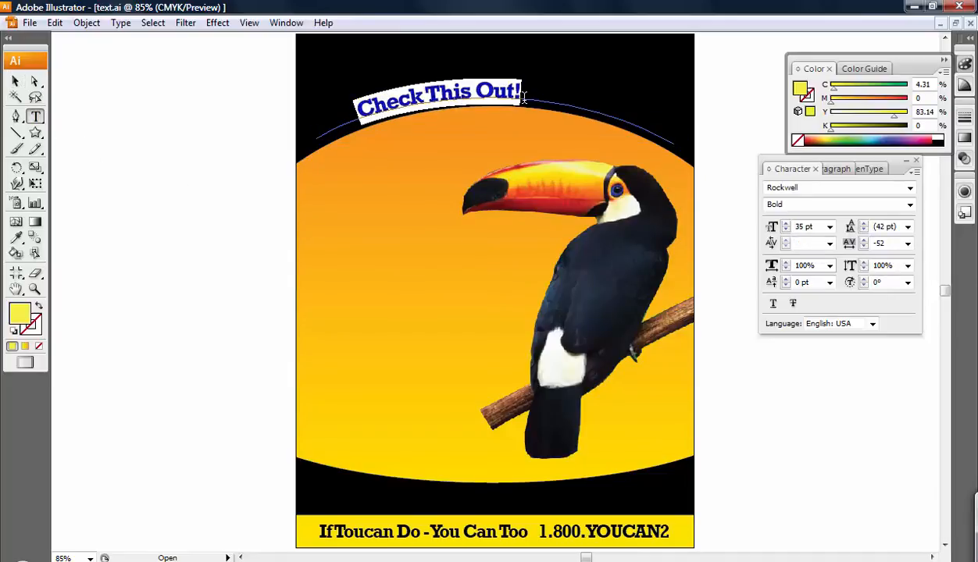
left_click(786, 225)
left_click(785, 225)
left_click(786, 225)
left_click(786, 225)
left_click(785, 225)
left_click(786, 225)
left_click(785, 224)
left_click(786, 225)
left_click(786, 225)
left_click(786, 225)
left_click(786, 225)
left_click(786, 225)
left_click(786, 225)
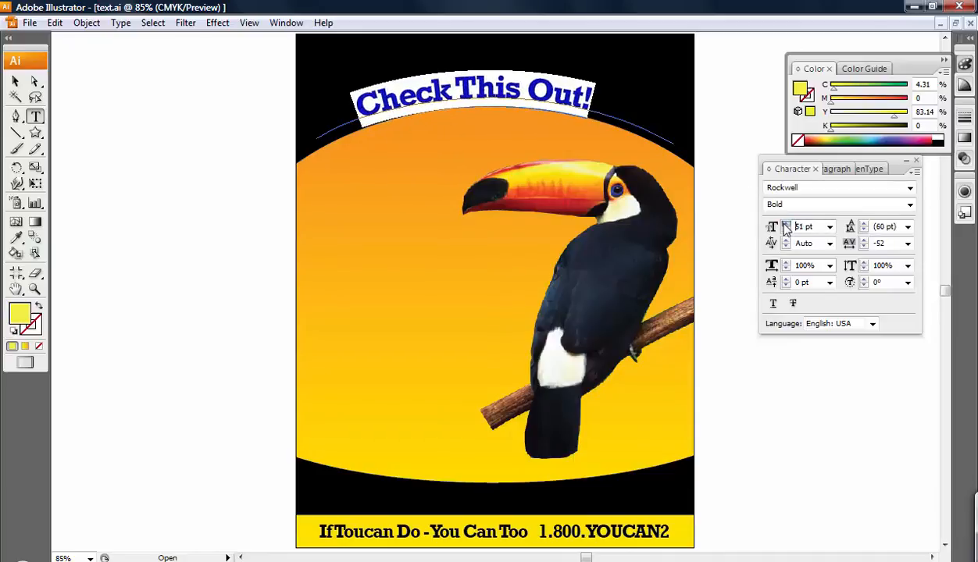
left_click(786, 225)
left_click(786, 225)
left_click(15, 81)
left_click(749, 215)
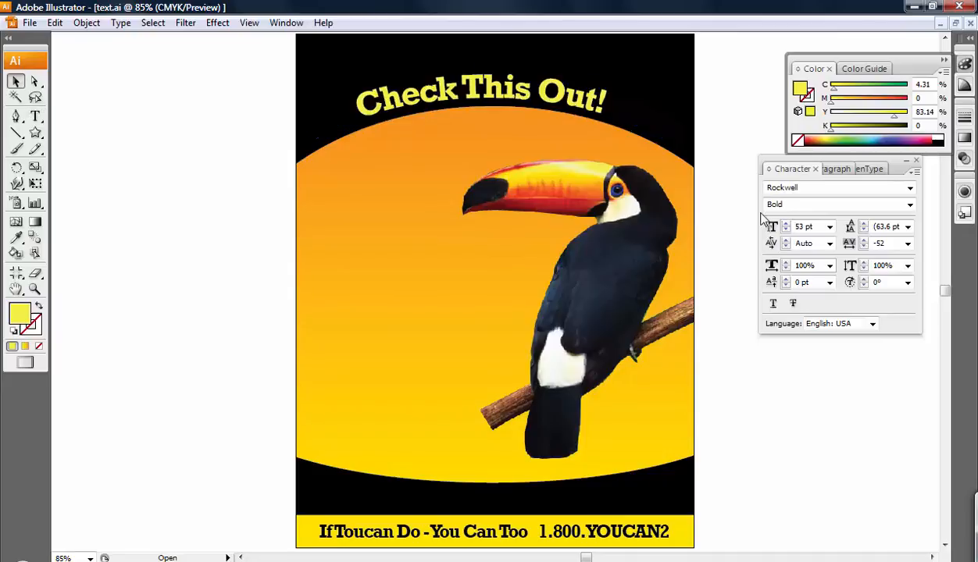
left_click(482, 97)
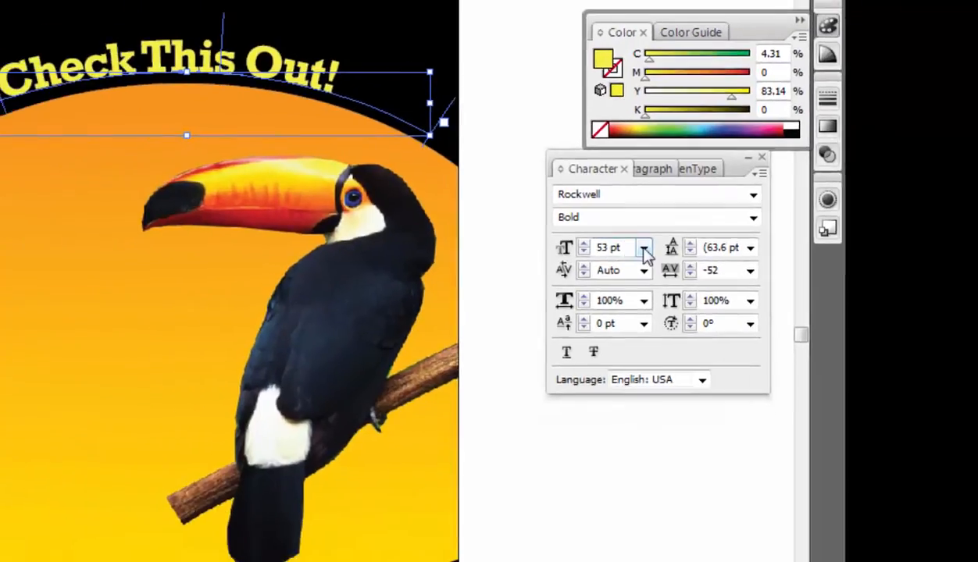
Try headline sizes 48, 72 and 65 pt, then bring it down to 61 pt
left_click(644, 249)
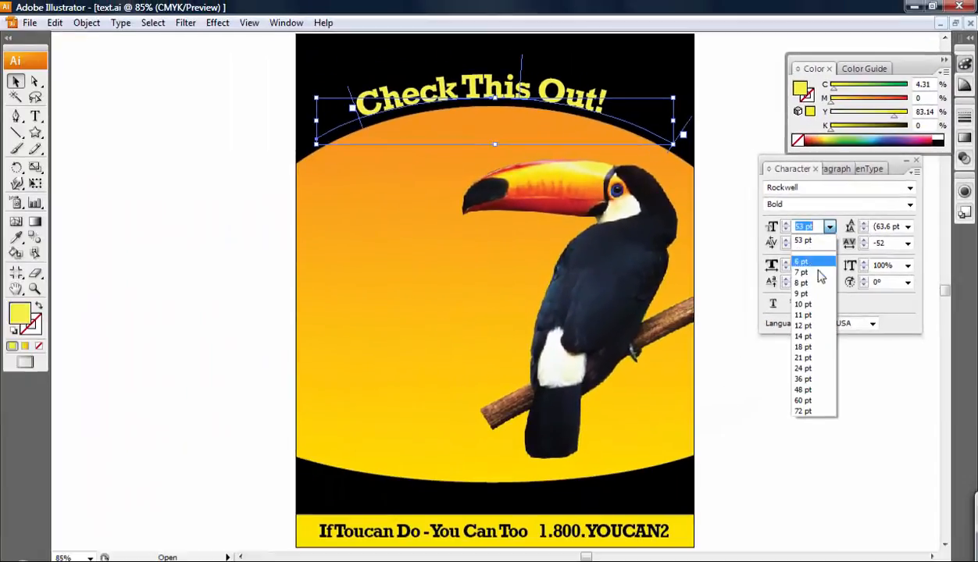
left_click(806, 390)
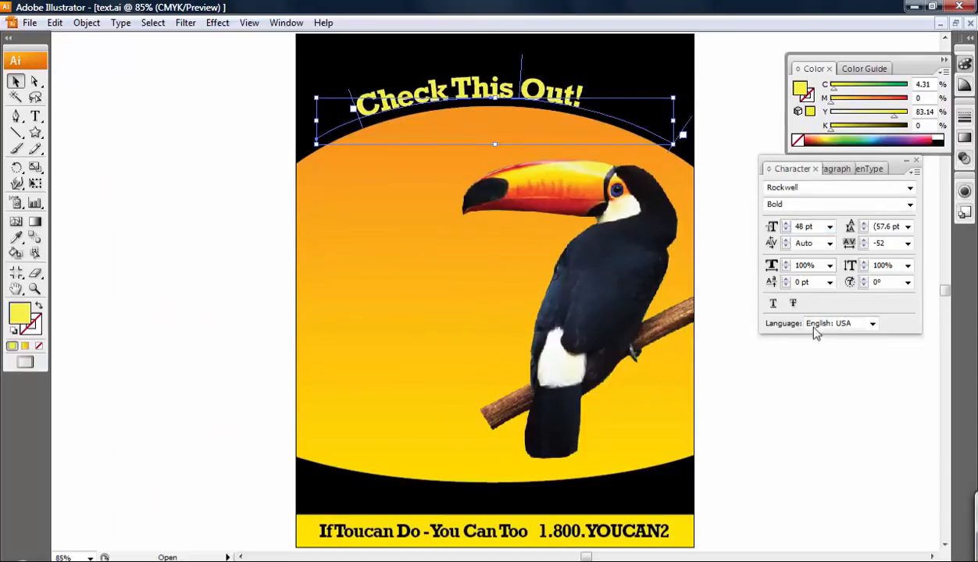
left_click(830, 228)
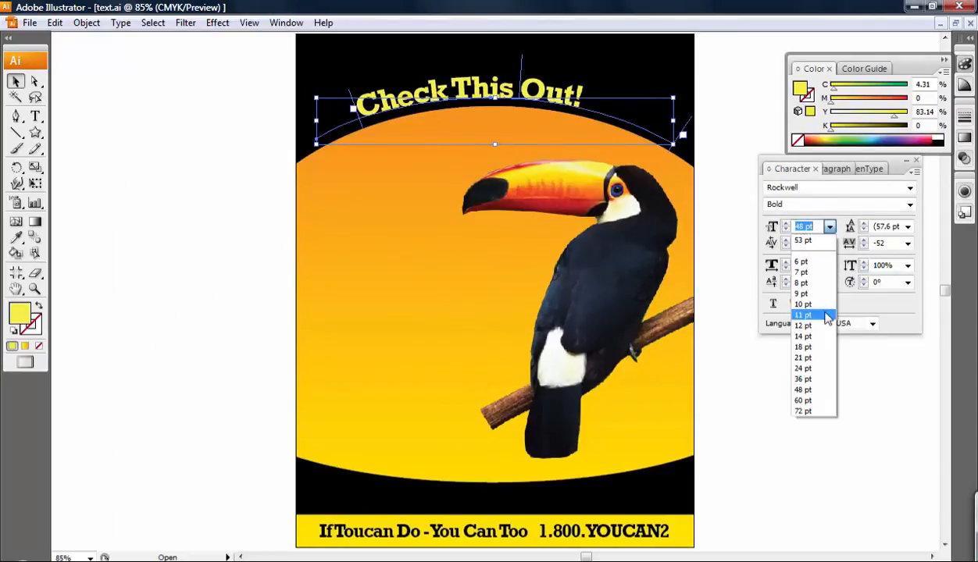
left_click(816, 407)
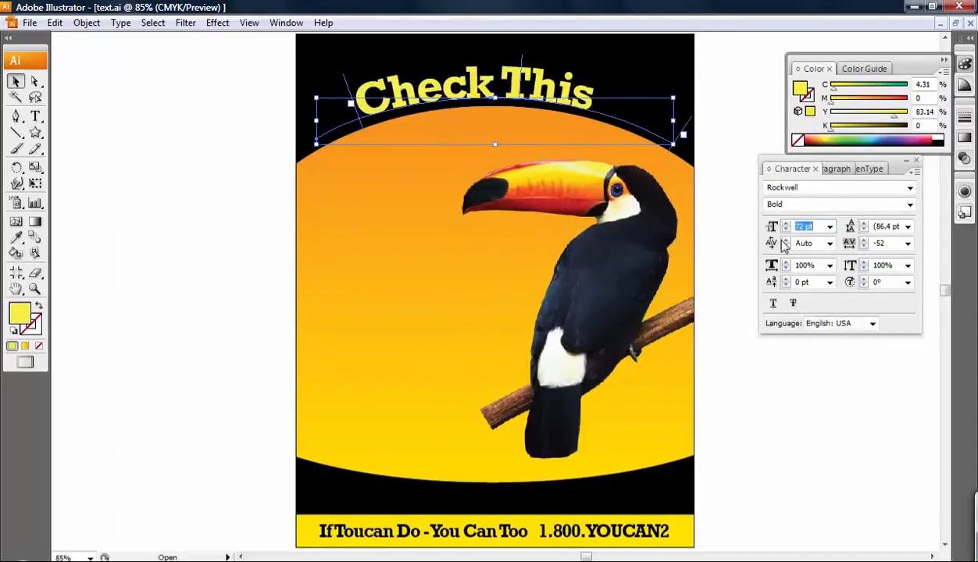
double_click(803, 227)
type("65")
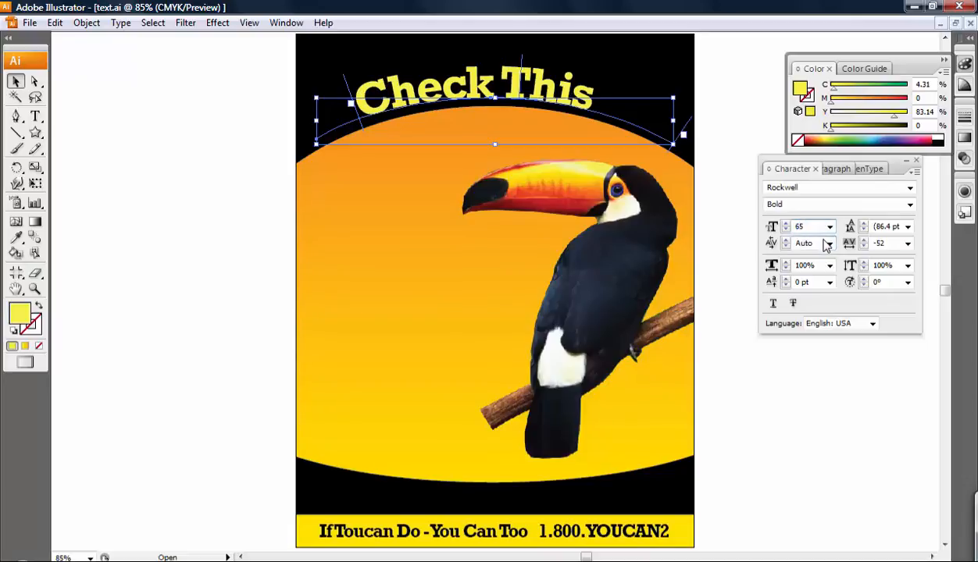
left_click(785, 223)
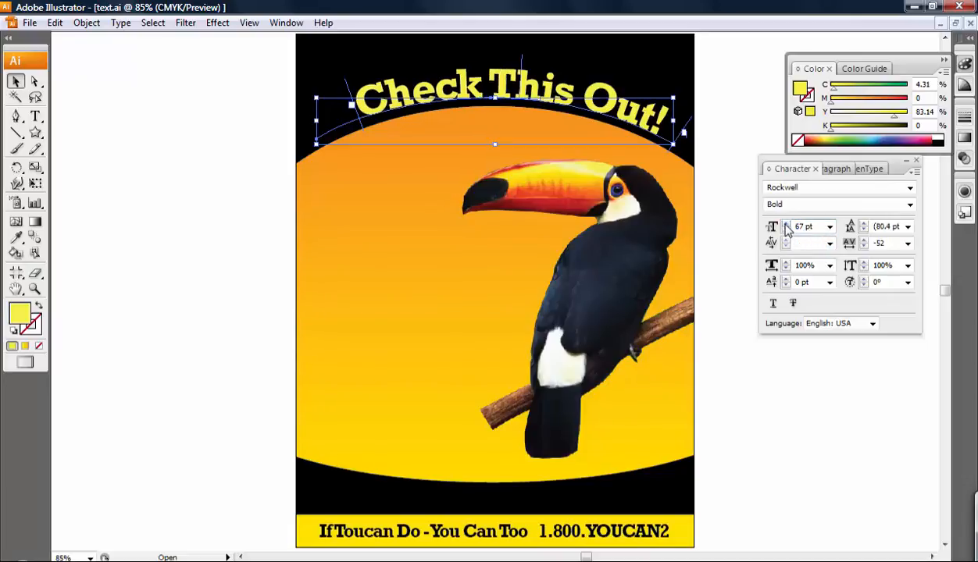
left_click(785, 230)
left_click(786, 230)
left_click(786, 230)
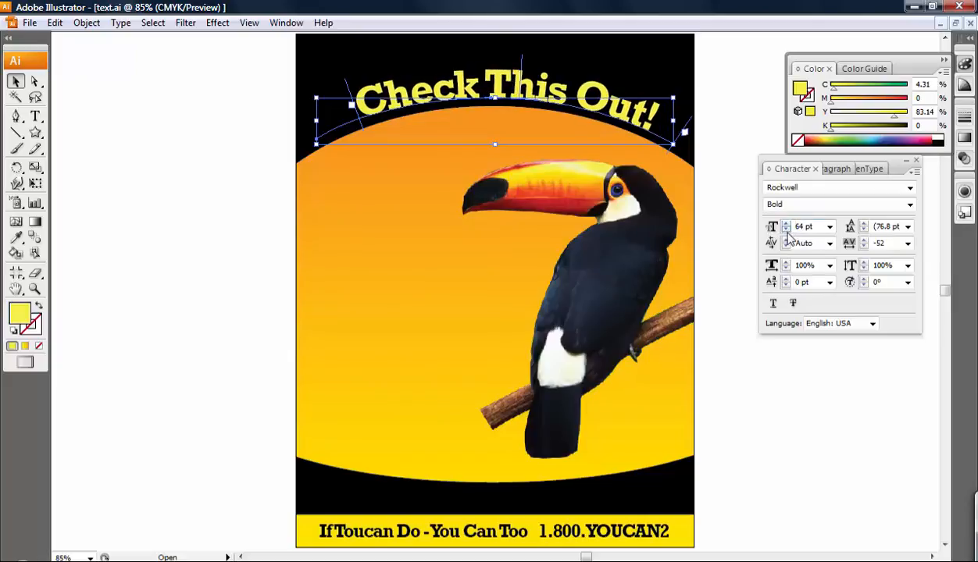
left_click(785, 229)
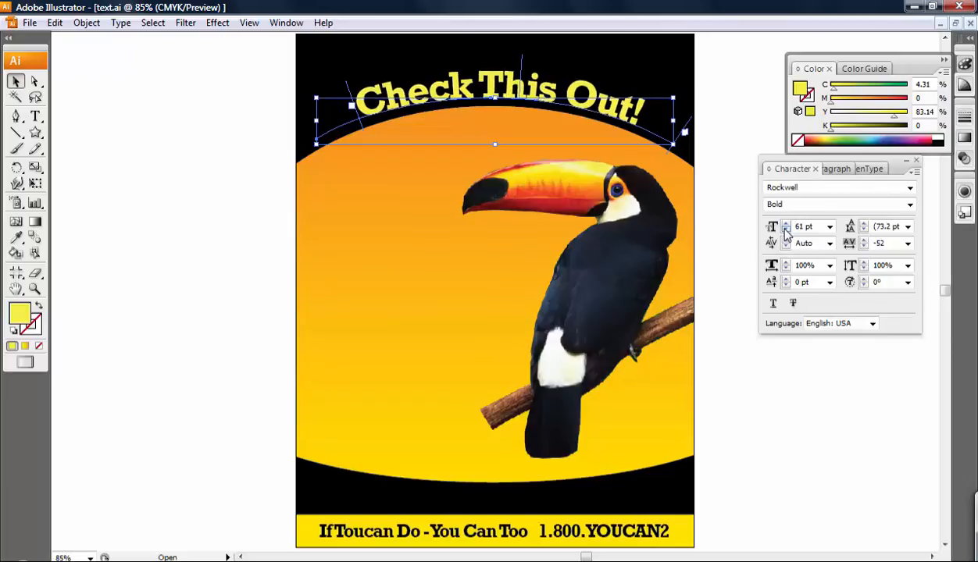
Switch the headline to Rockwell Extra Bold and shrink it to 51 pt so 'Out!' fits
left_click(835, 189)
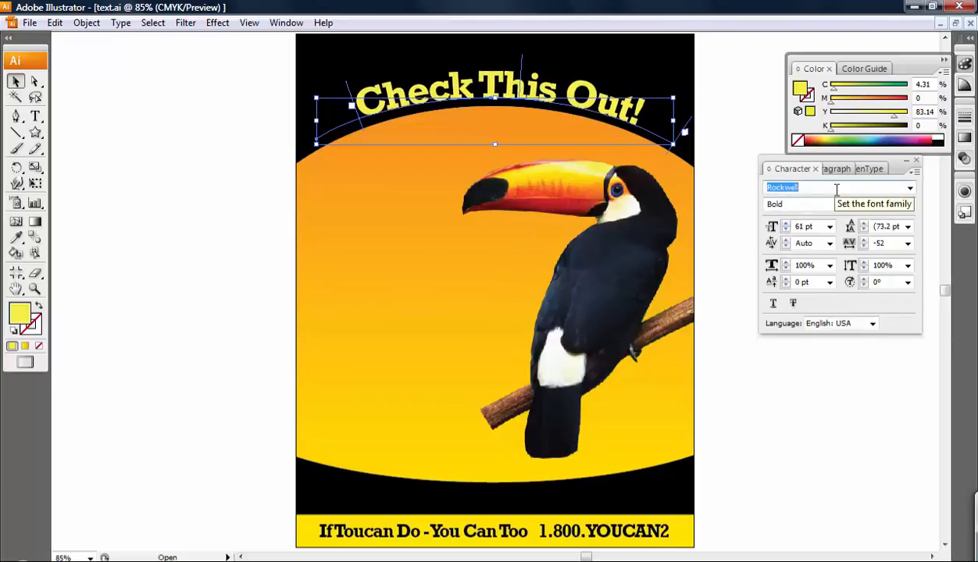
key("Down")
key("Down")
key("Up")
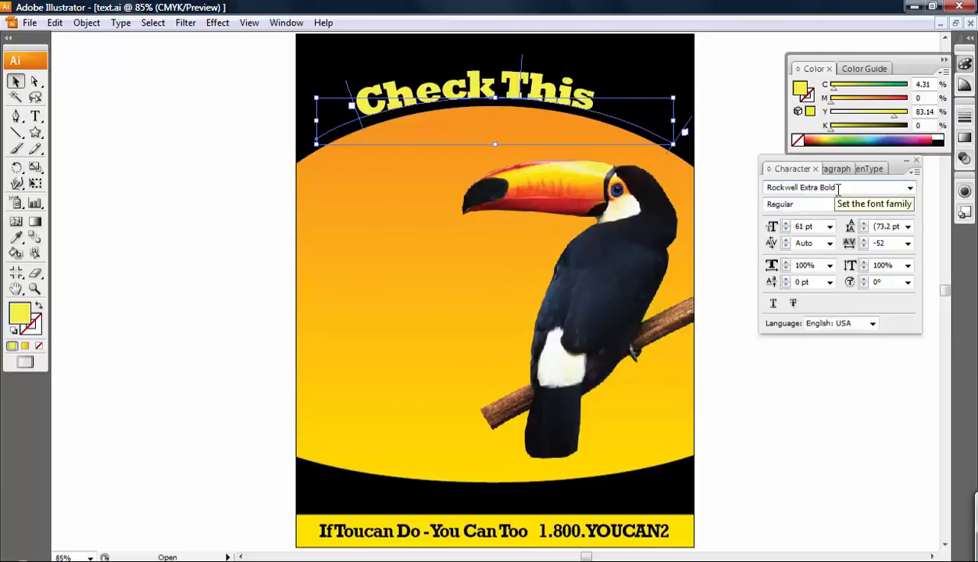
left_click(787, 230)
left_click(786, 230)
left_click(787, 230)
left_click(787, 230)
left_click(786, 231)
left_click(787, 231)
left_click(786, 231)
left_click(786, 230)
left_click(786, 230)
left_click(786, 230)
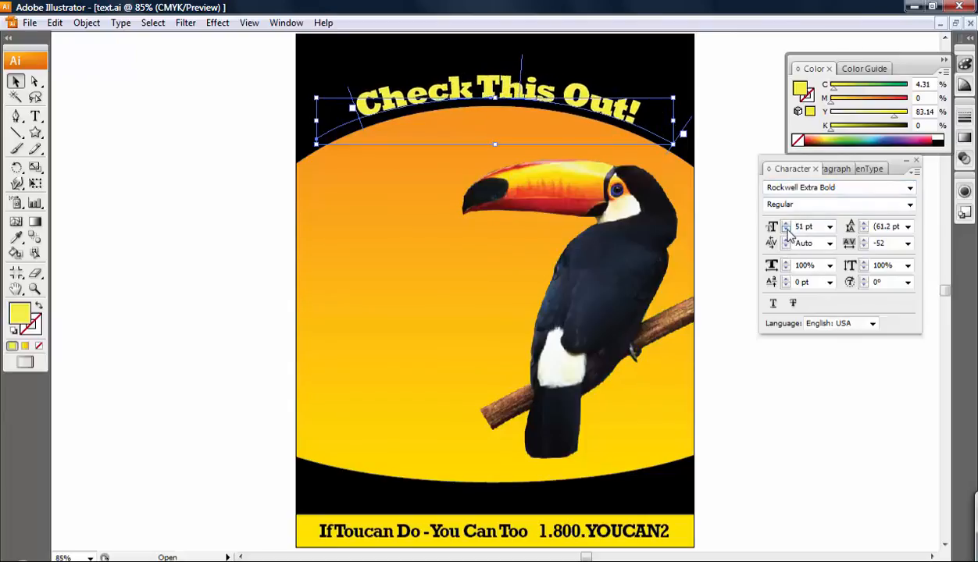
left_click(146, 122)
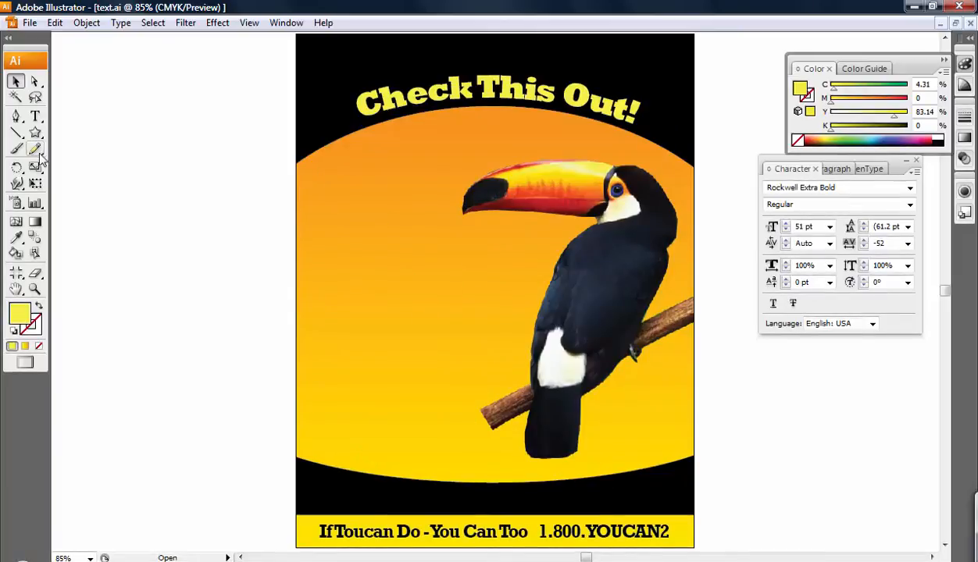
Start a black-filled Pen path along the top, curving around below the toucan's beak
left_click(16, 115)
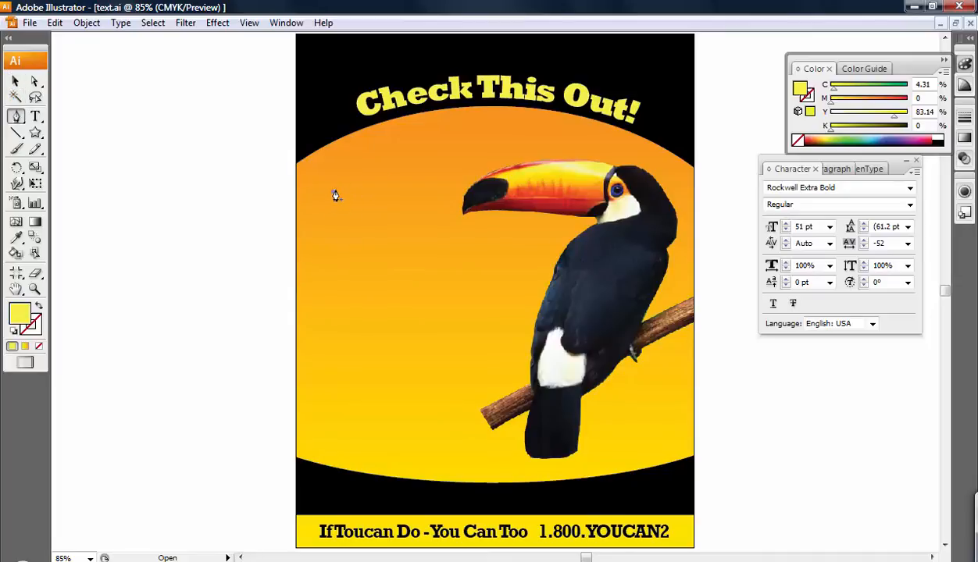
left_click_drag(447, 165, 521, 173)
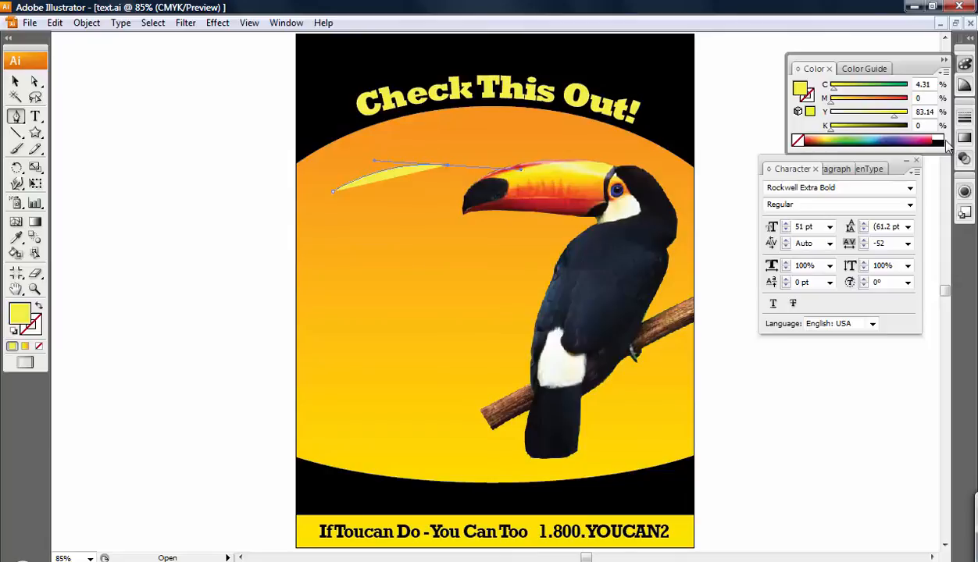
left_click(941, 140)
left_click(448, 167)
left_click_drag(436, 217, 434, 238)
left_click_drag(493, 229, 562, 240)
left_click(546, 236)
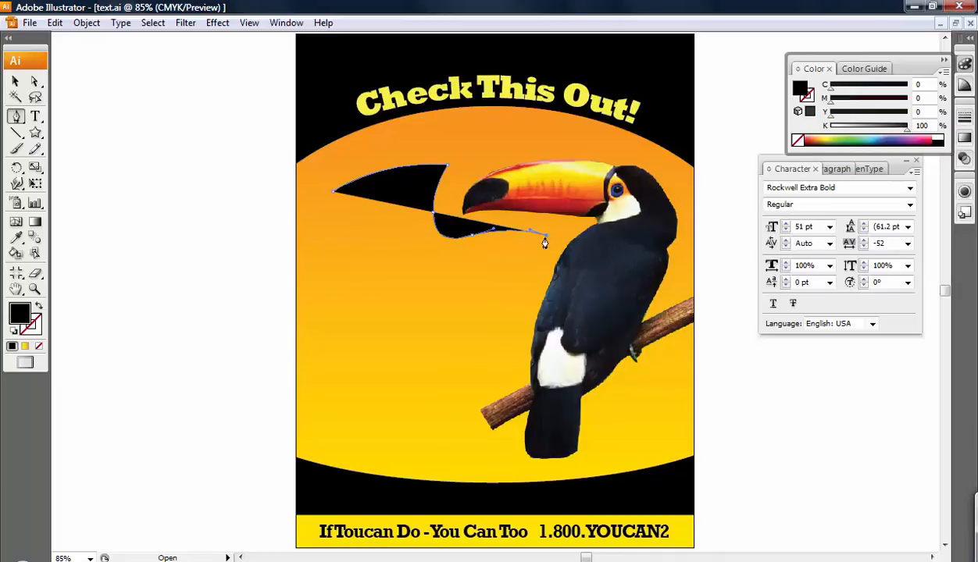
Trace down the toucan's side to the branch, close the shape at bottom-left, and deselect
left_click_drag(509, 366, 509, 457)
left_click(508, 372)
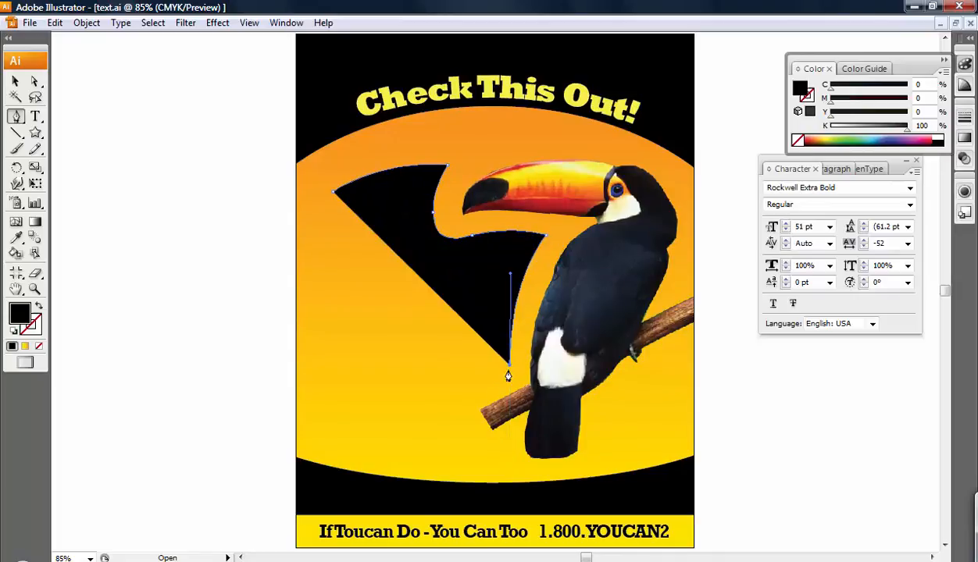
left_click(458, 396)
left_click(477, 444)
left_click_drag(420, 460, 363, 459)
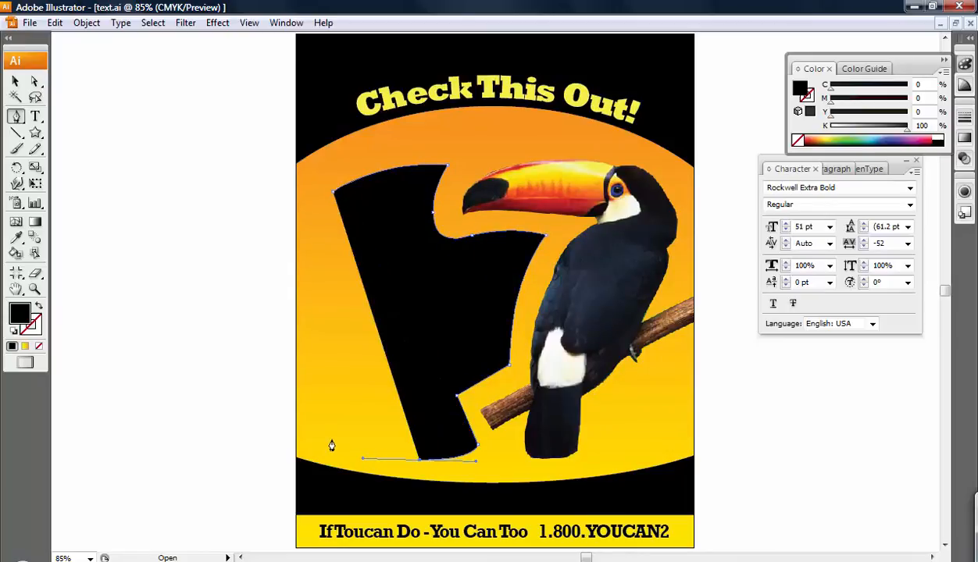
left_click(329, 442)
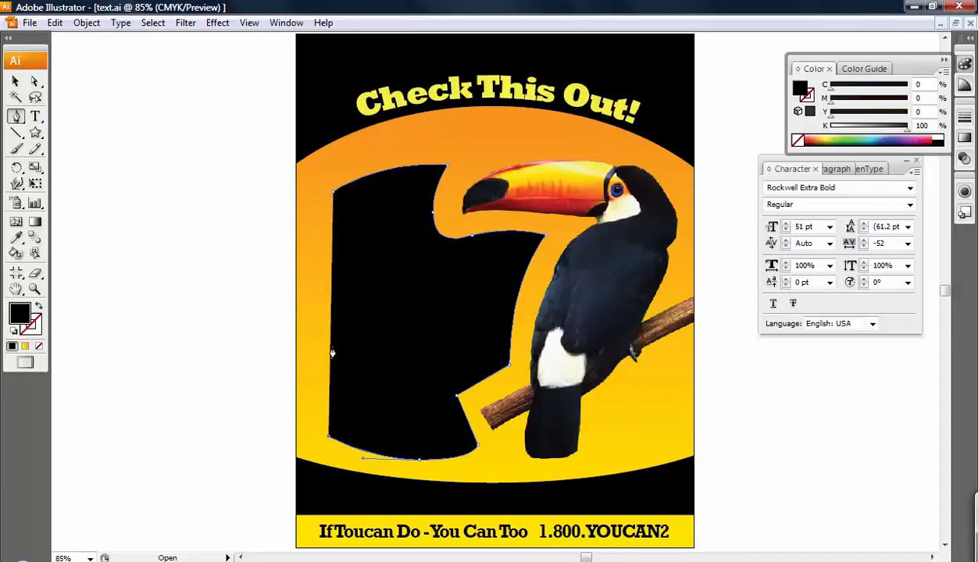
left_click(328, 199)
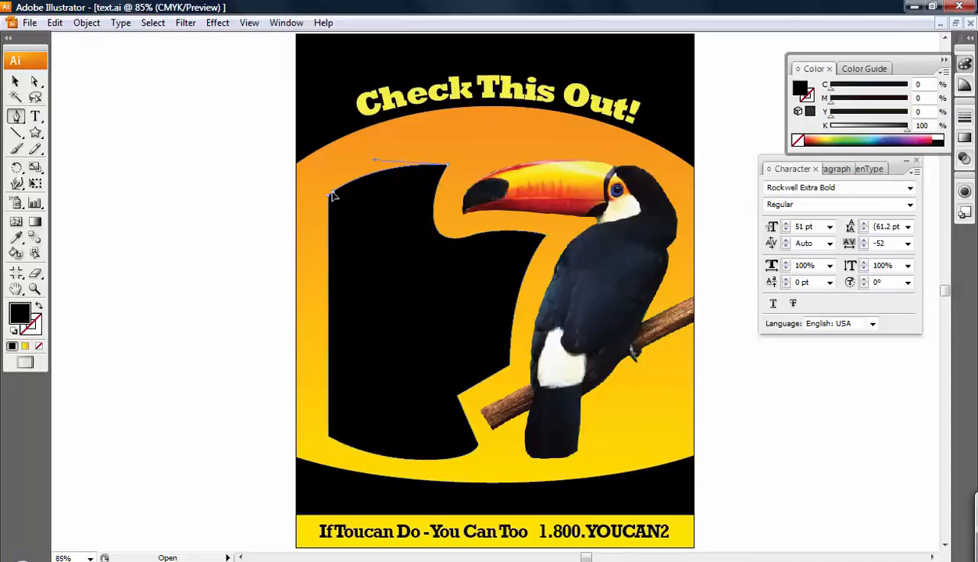
left_click(15, 81)
left_click(176, 127)
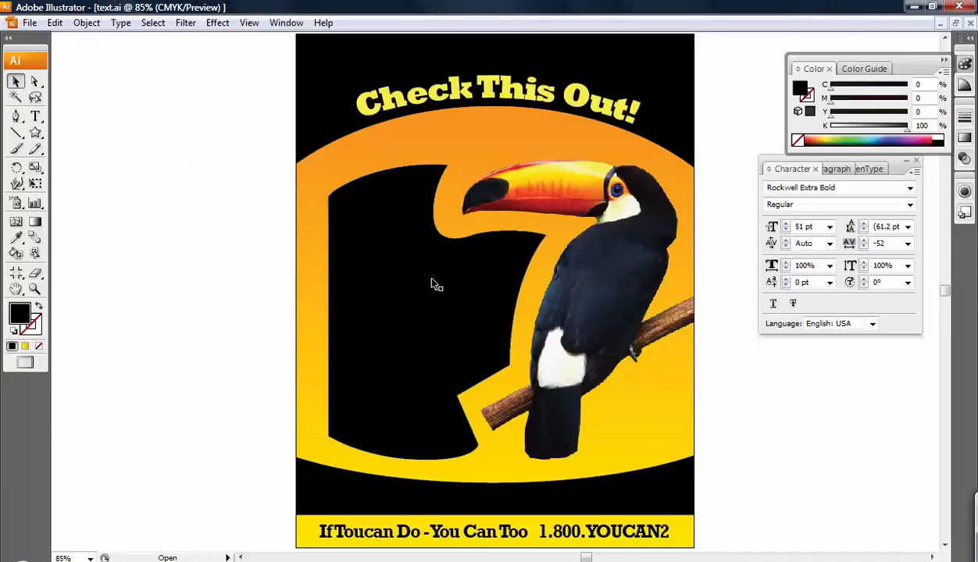
Make the black shape area type holding placeholder text 'jdsfjklsjfdk dskfjsdjfkdsjflksdfk jdsk'
left_click(35, 117)
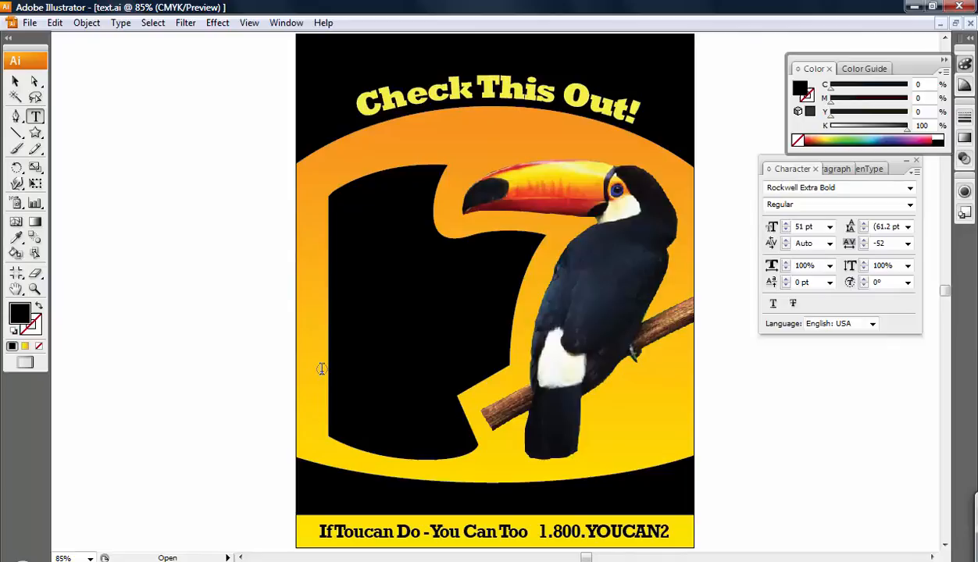
left_click(321, 368)
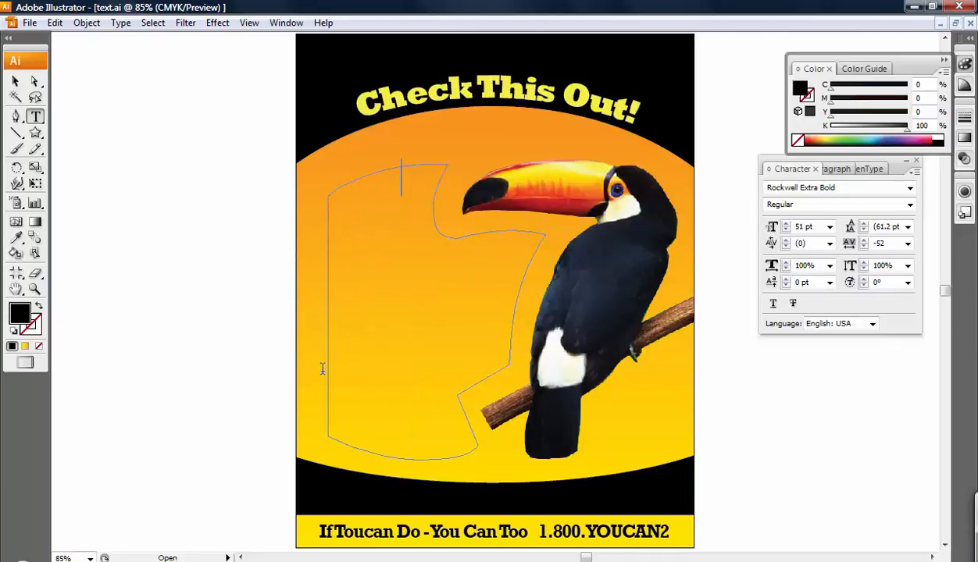
type("jdsfjklsjfdk dskfjsdjfkdsjflksdfk ")
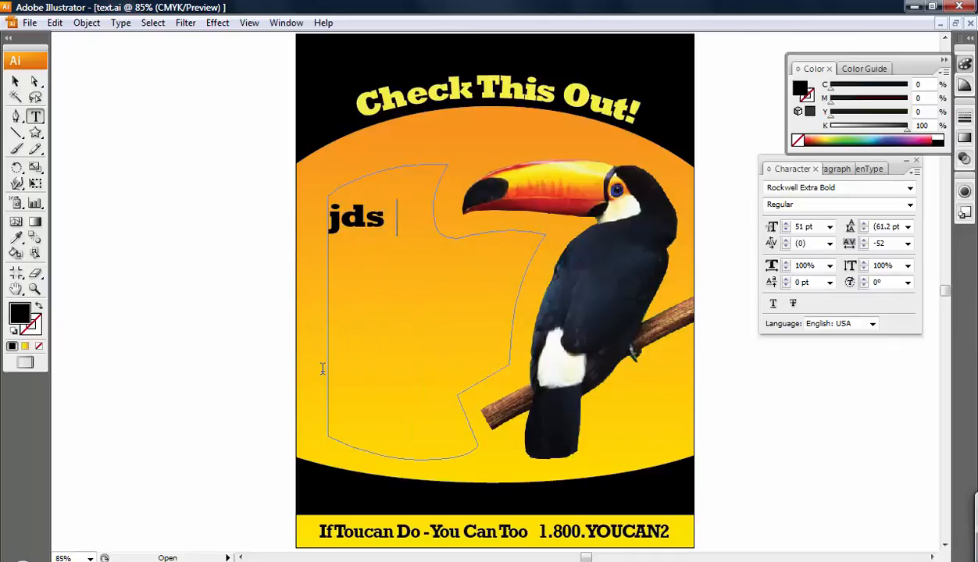
type("jdsk")
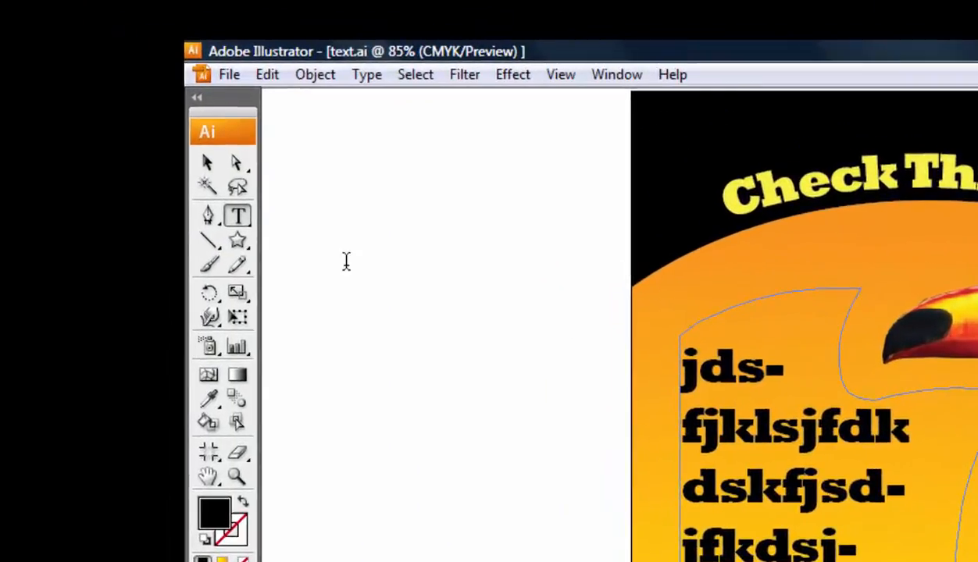
Select all the body text, try sizes 10 and 12 pt, and set the font to Arial
left_click(415, 74)
left_click(412, 108)
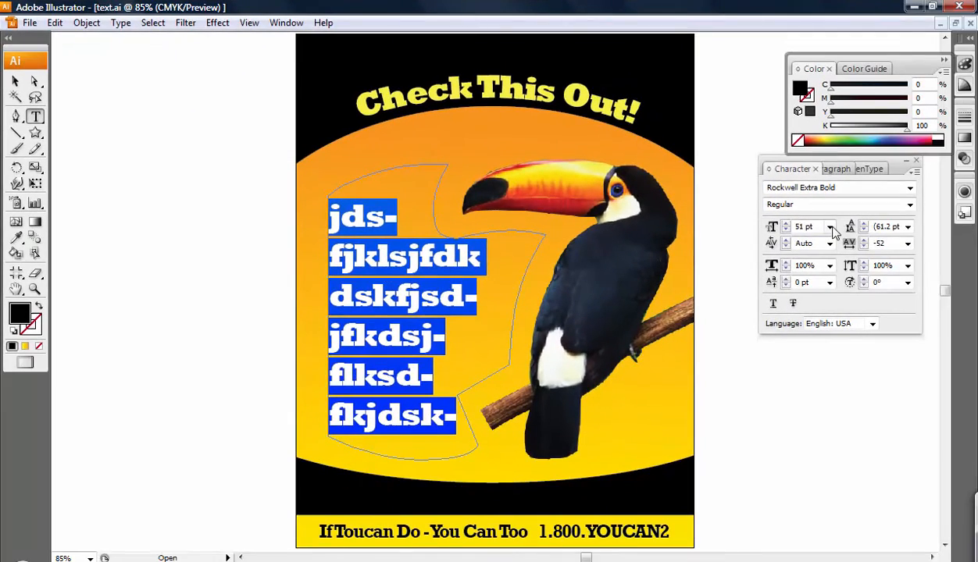
left_click(830, 229)
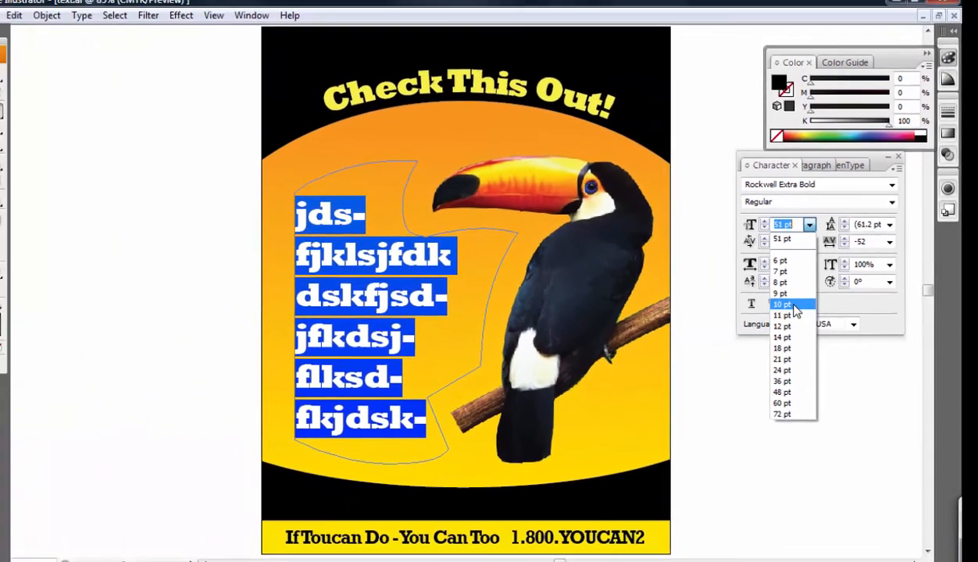
left_click(489, 304)
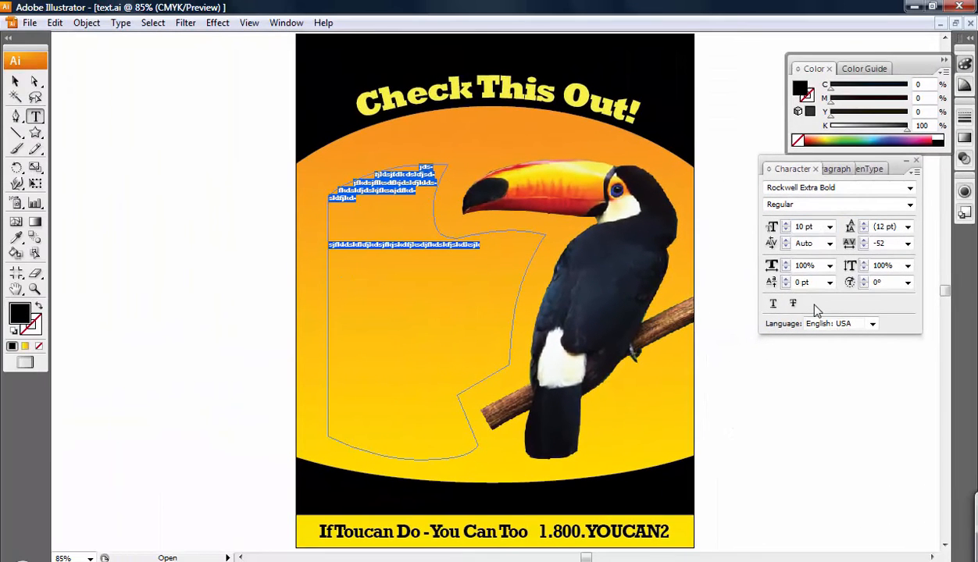
left_click(830, 227)
left_click(814, 331)
left_click(834, 188)
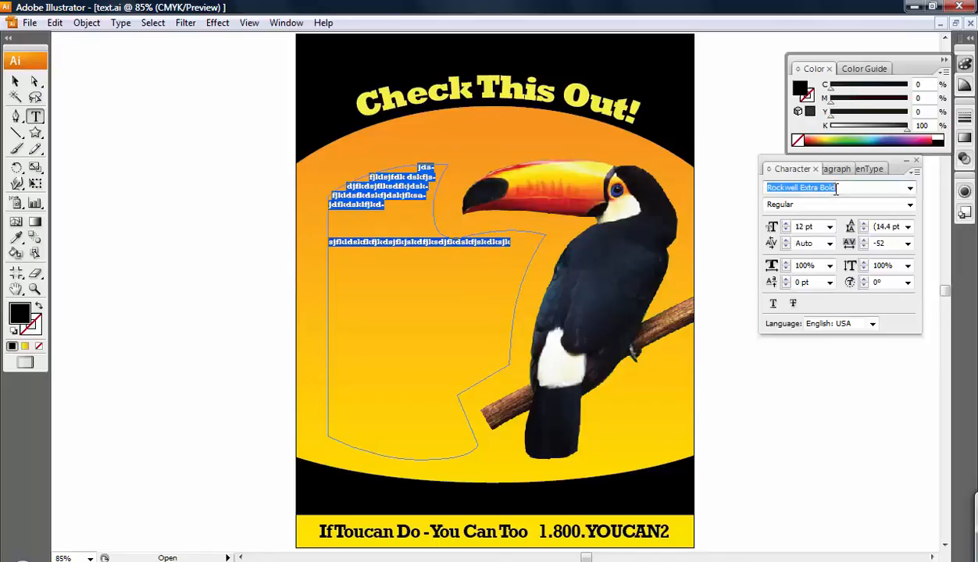
type("Aria")
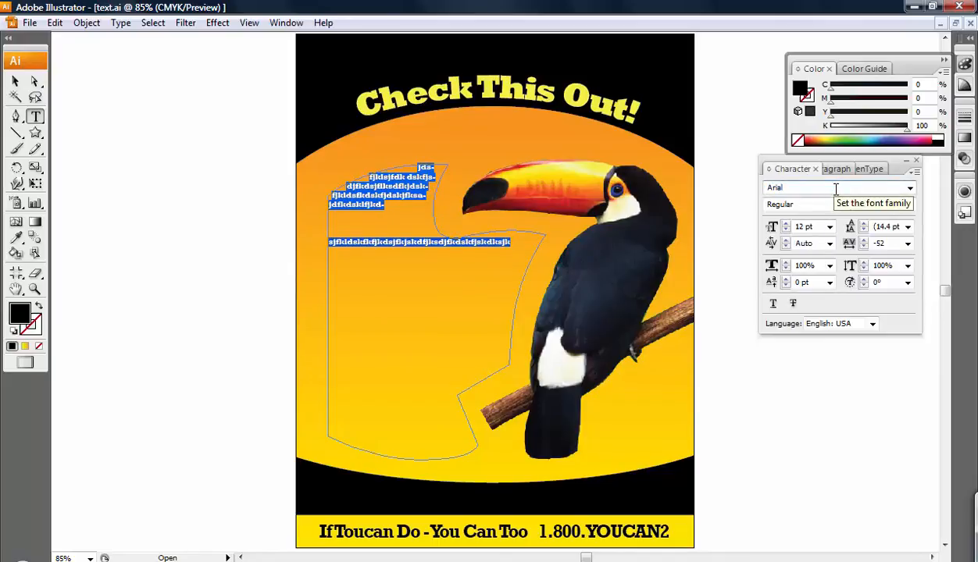
type("l")
key("Return")
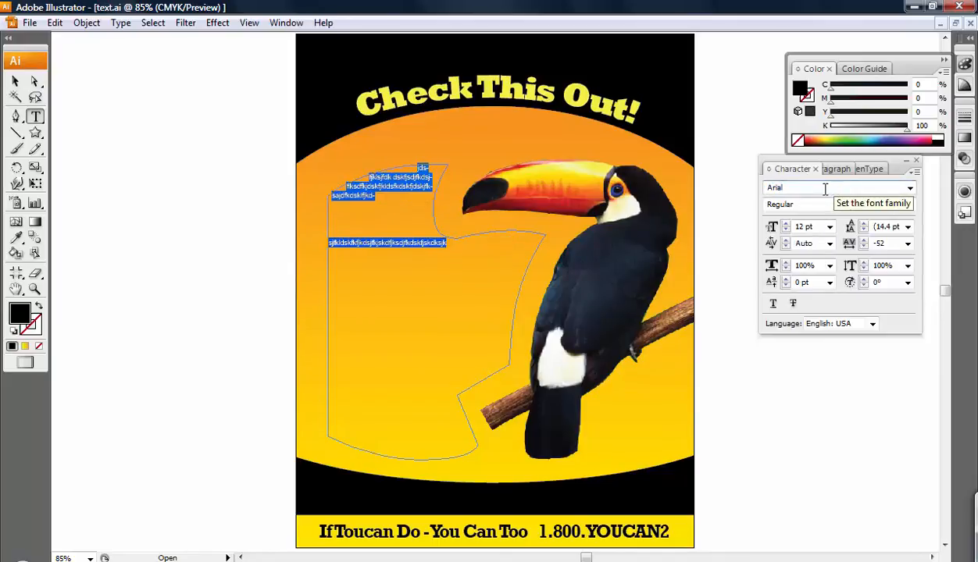
Raise the size to 19 pt, keep leading Auto, set tracking 0, then reselect the story
left_click(786, 224)
left_click(785, 223)
left_click(786, 223)
left_click(786, 223)
left_click(785, 224)
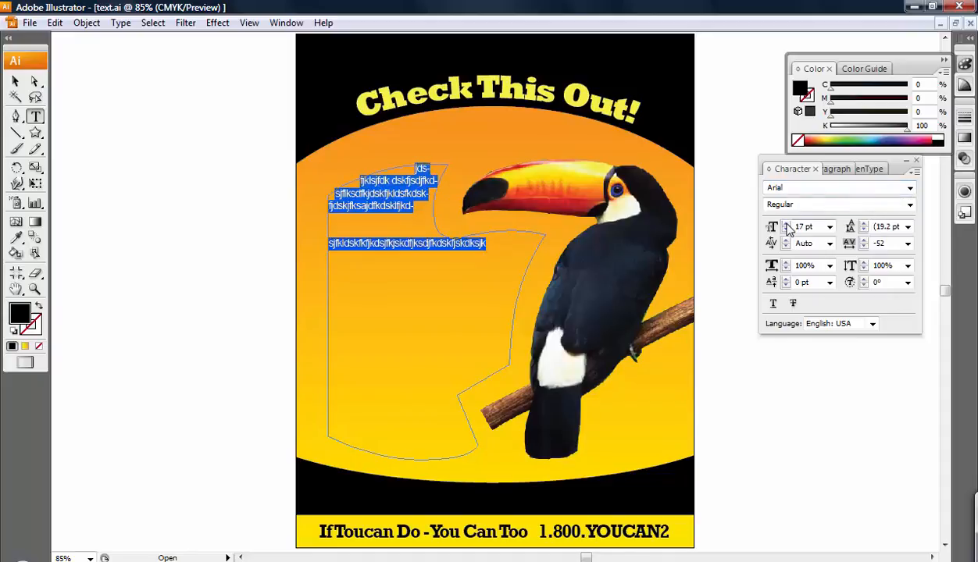
left_click(786, 223)
left_click(786, 223)
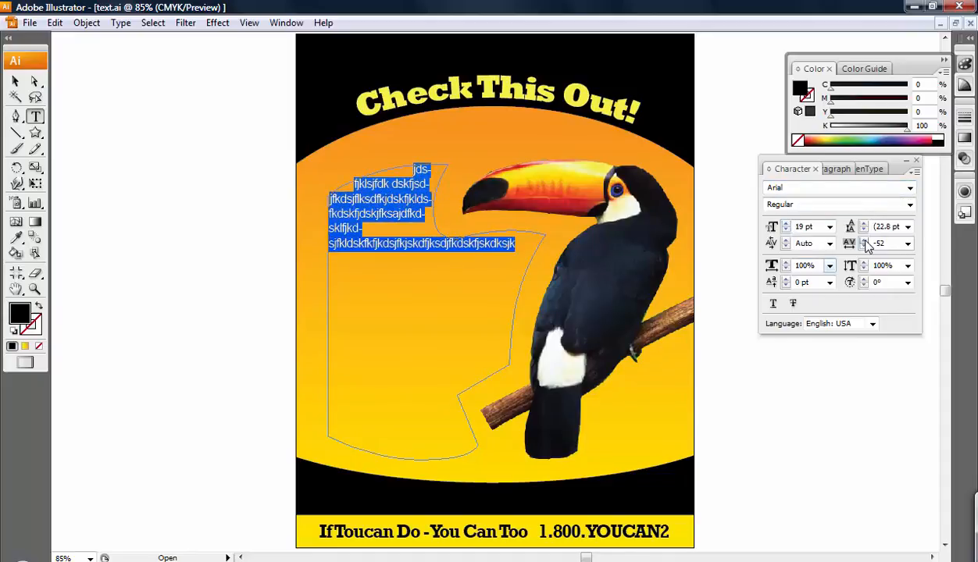
left_click(907, 226)
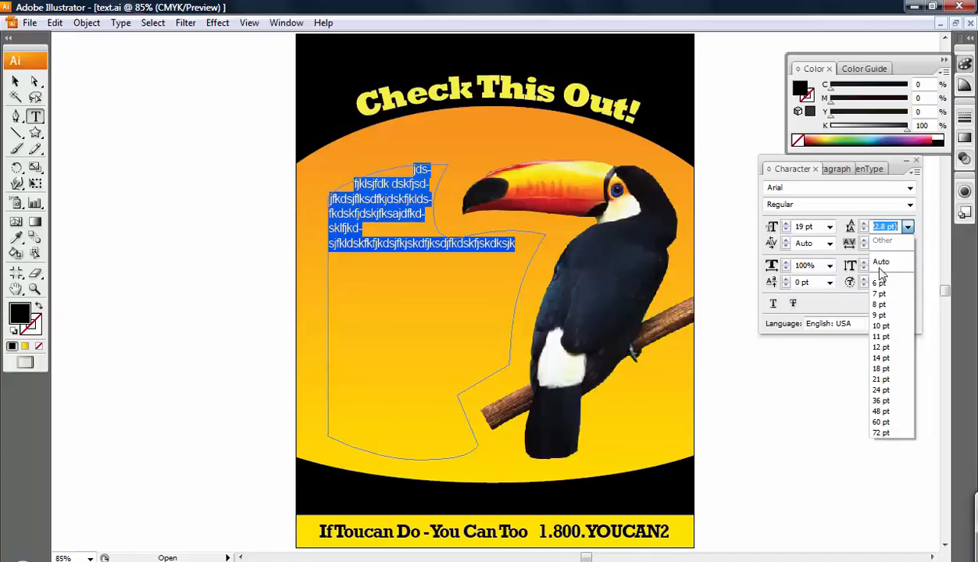
left_click(900, 263)
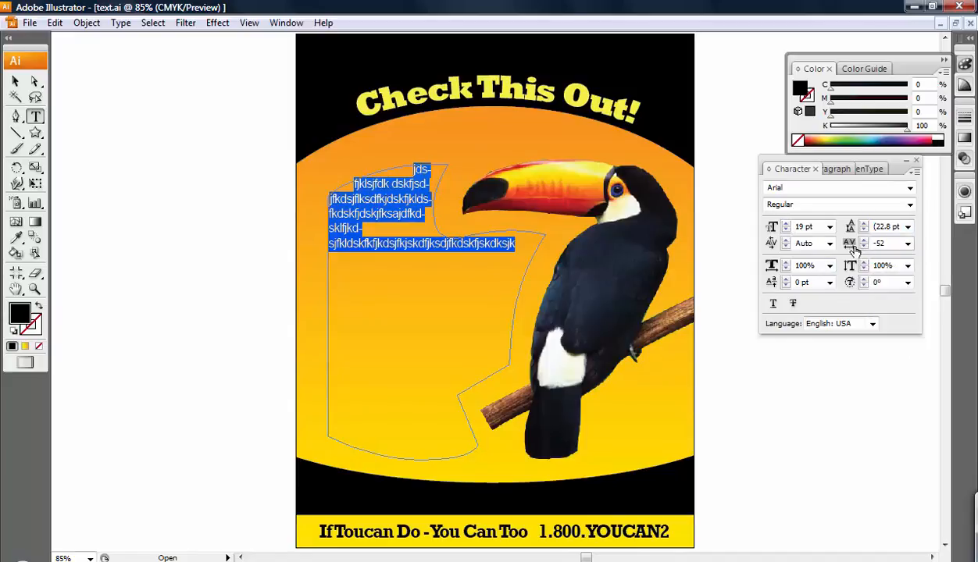
left_click(907, 243)
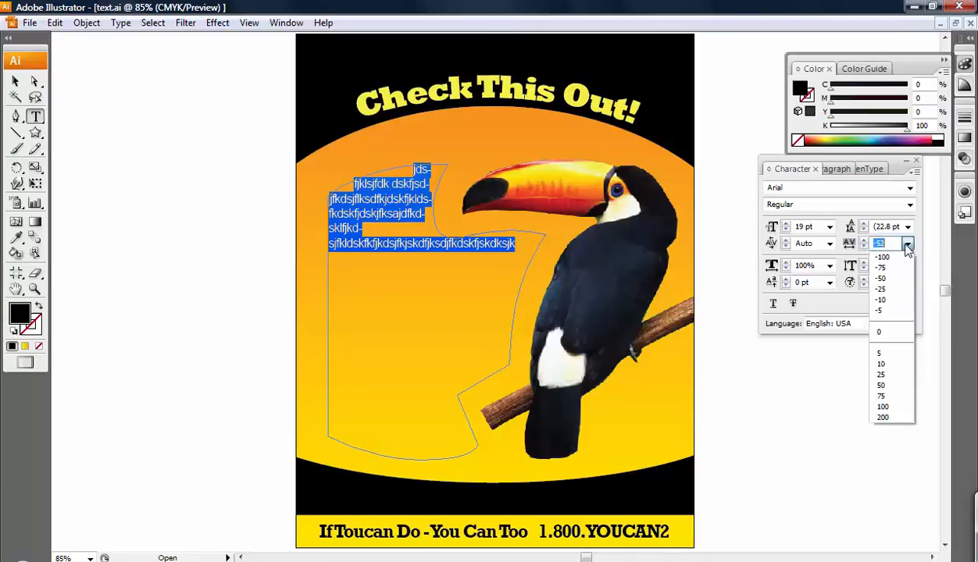
left_click(889, 332)
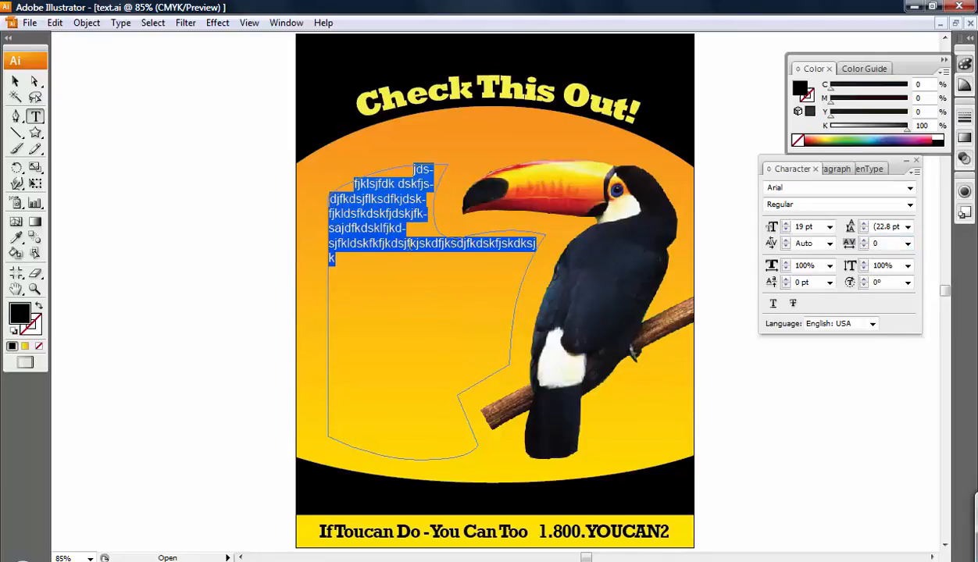
left_click(418, 197)
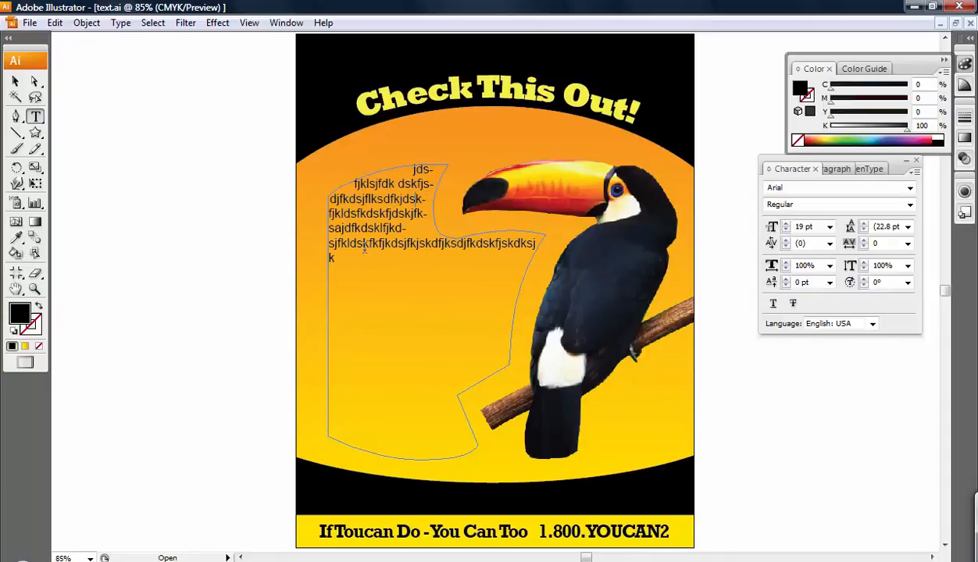
left_click_drag(332, 258, 289, 141)
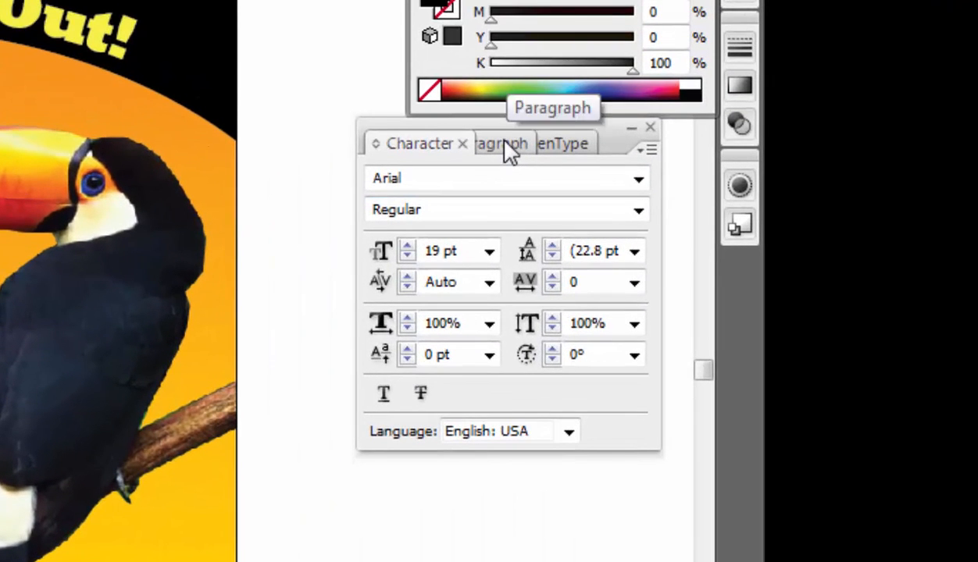
Turn off hyphenation and justify the body text with the last line aligned left
left_click(502, 144)
double_click(462, 149)
double_click(463, 149)
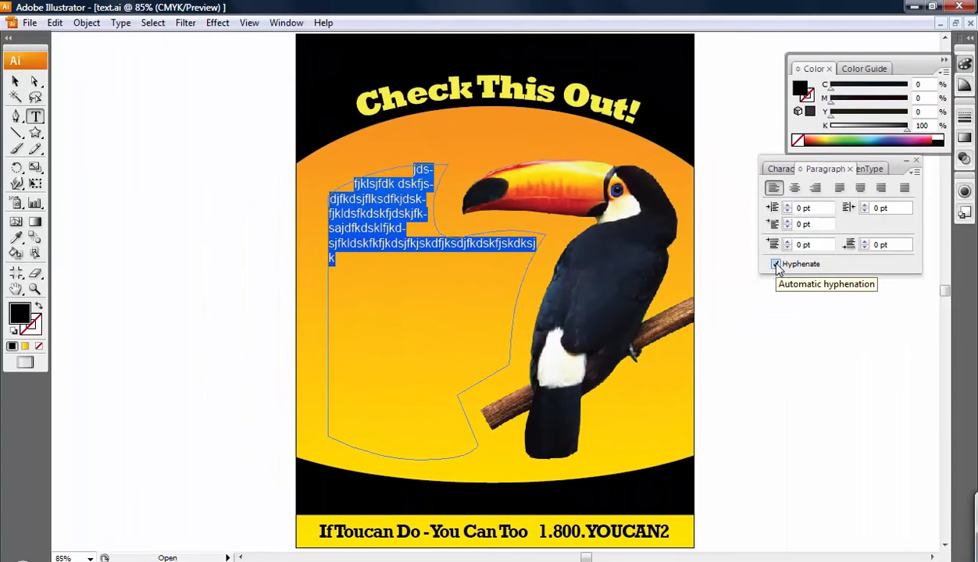
left_click(776, 264)
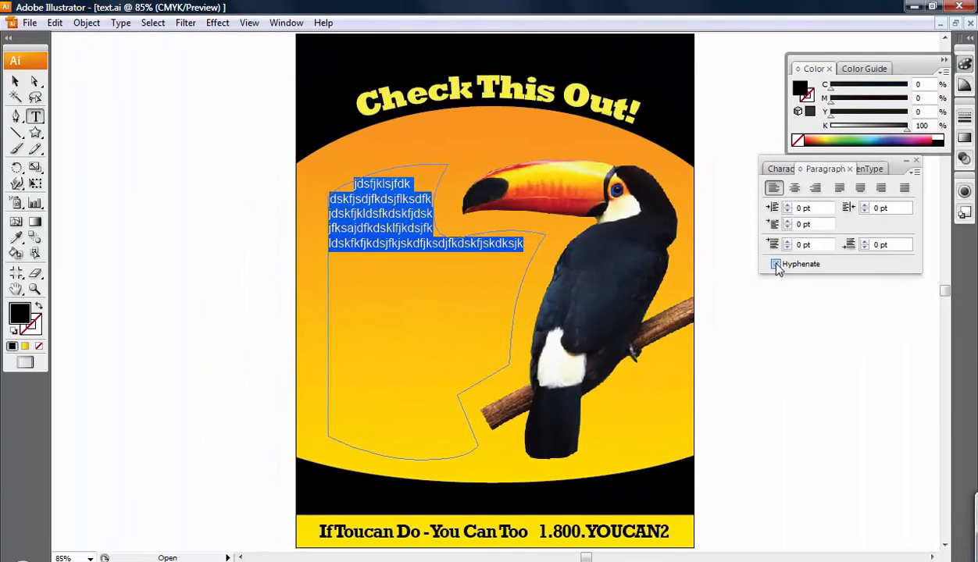
left_click(839, 190)
left_click(787, 170)
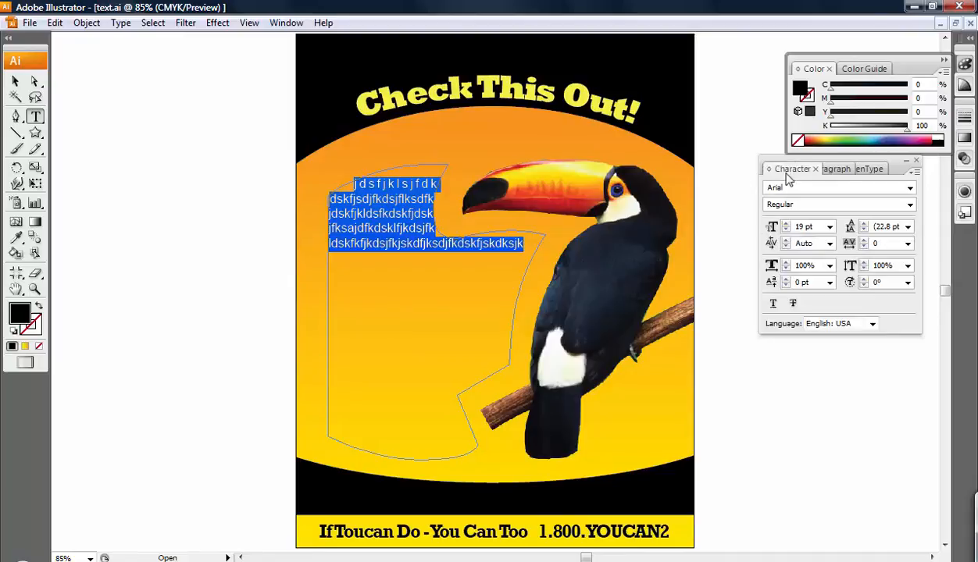
Append more placeholder text so it fills the whole shape, then deselect the text area
left_click(433, 244)
type("dsfkldskfjdsklfjdsfjkdsjfkldsjfdksjk")
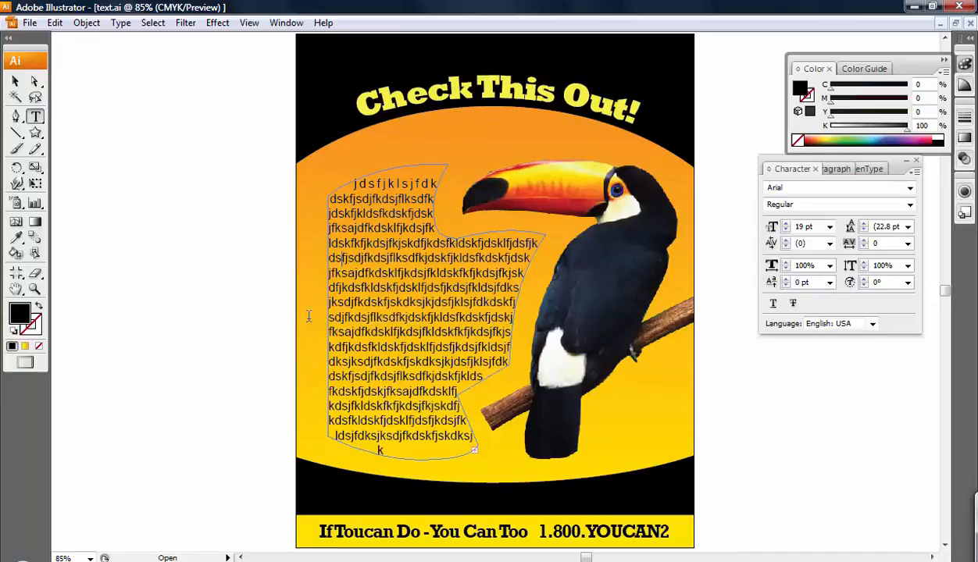
left_click(15, 80)
left_click(187, 213)
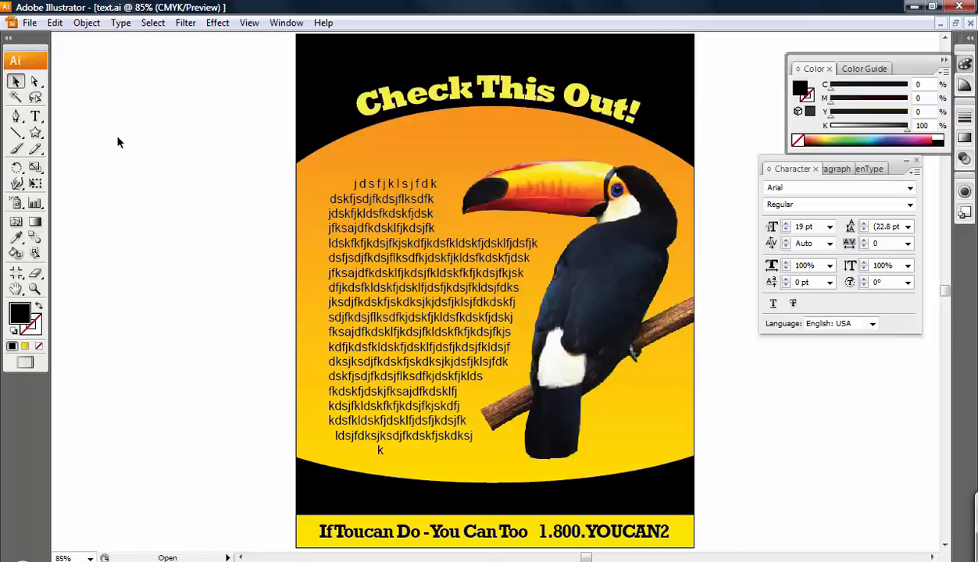
left_click(35, 116)
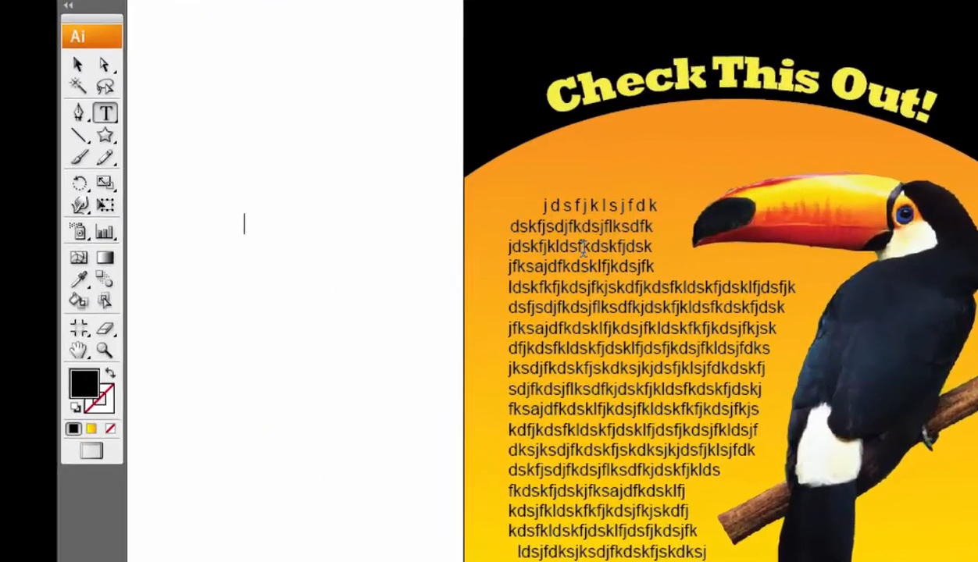
Type 'Recall' as point text on the pasteboard and place it beside the poster's left edge
type("Recall")
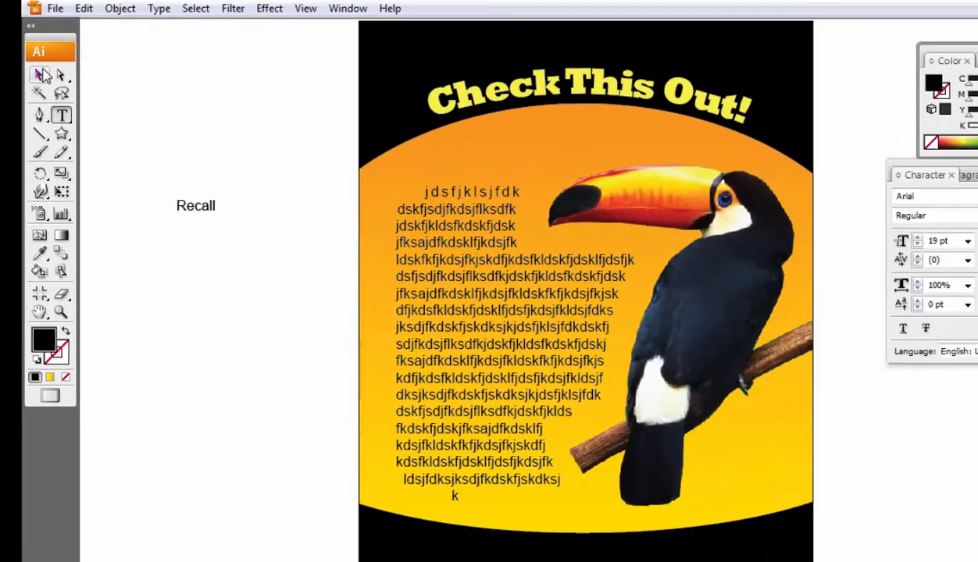
key("Escape")
left_click_drag(227, 237, 240, 260)
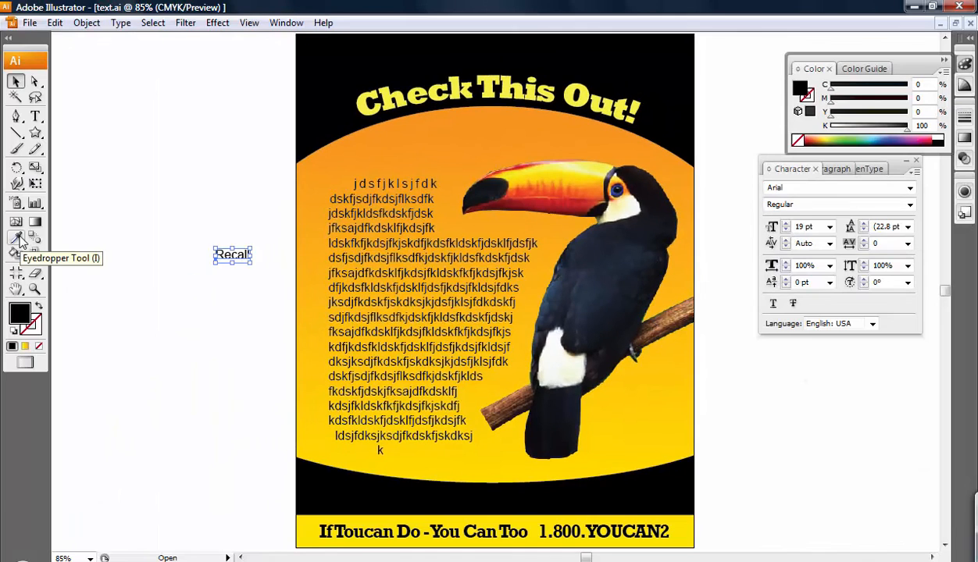
left_click(236, 263)
left_click(235, 259)
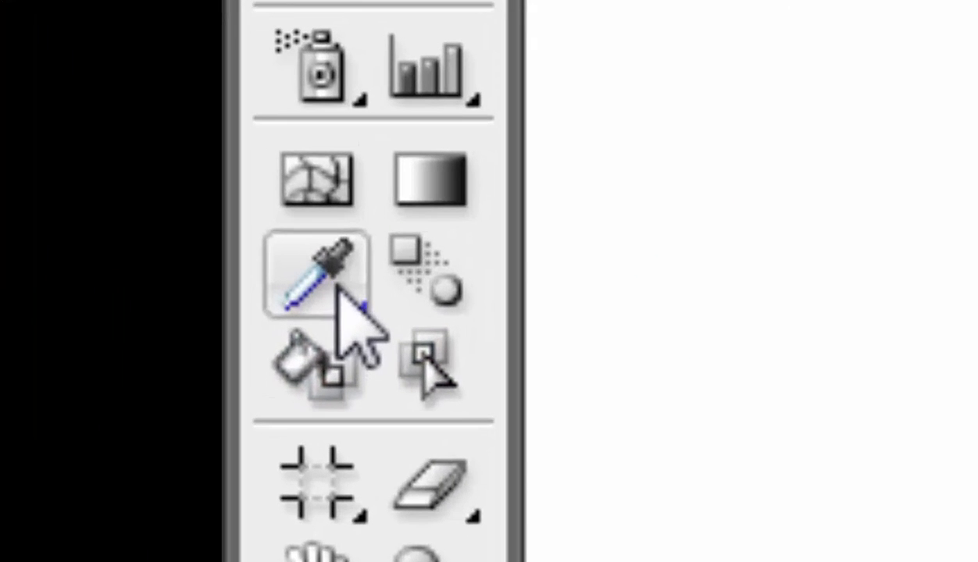
Eyedrop the yellow headline style onto Recall and move it to the bottom right above the tagline
left_click(16, 238)
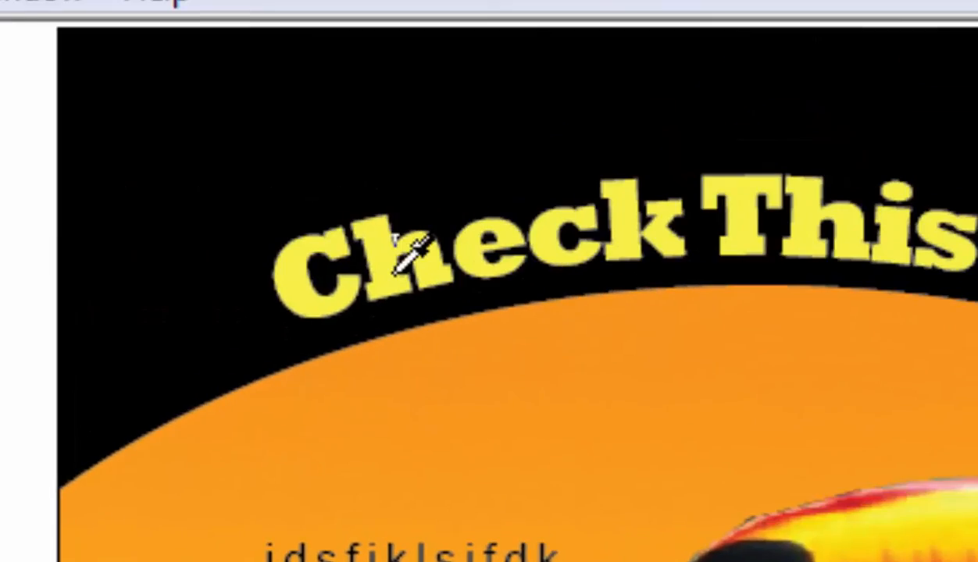
left_click(394, 268)
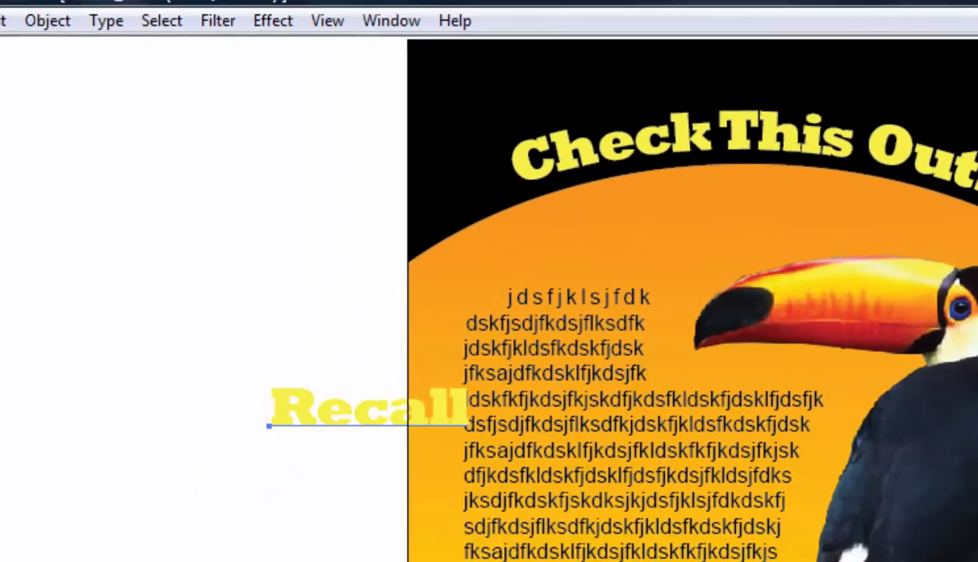
left_click_drag(333, 394, 585, 500)
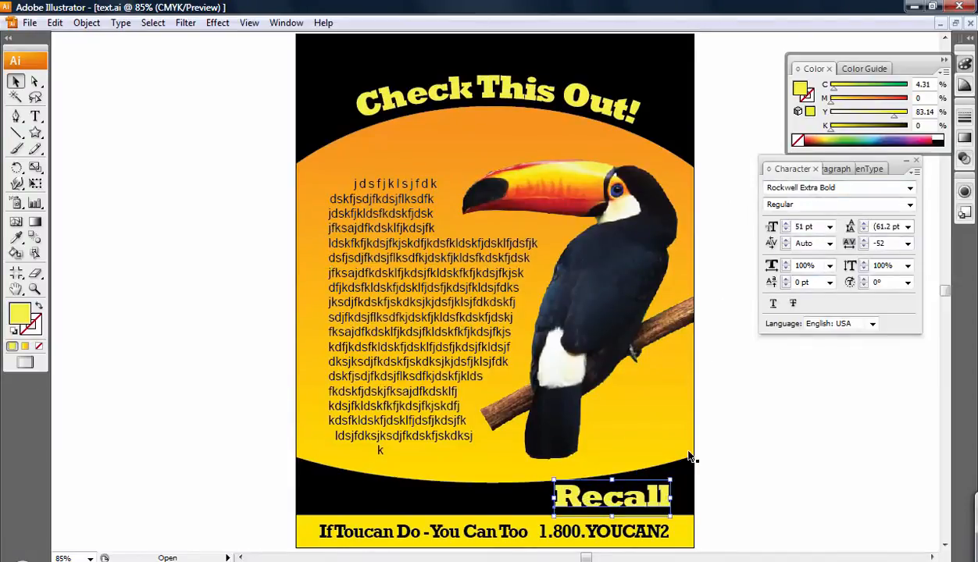
left_click(820, 415)
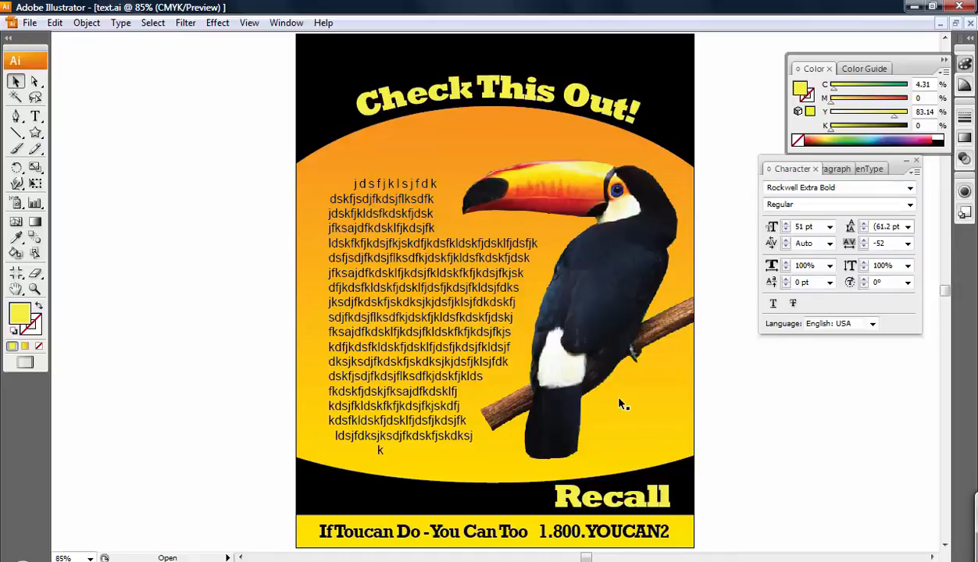